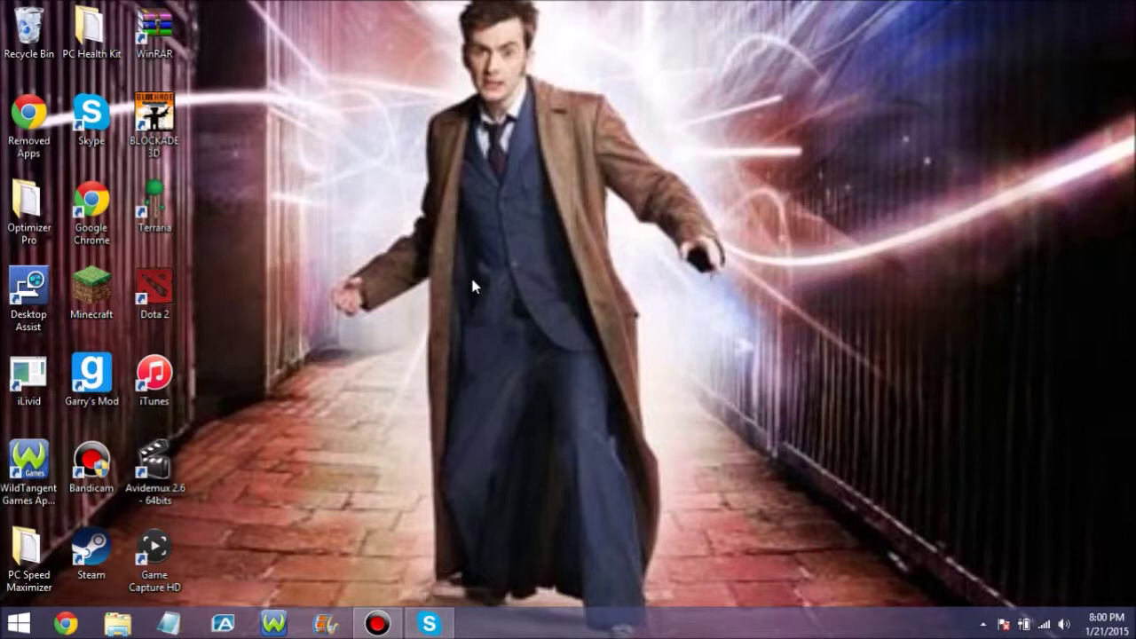
double_click(92, 203)
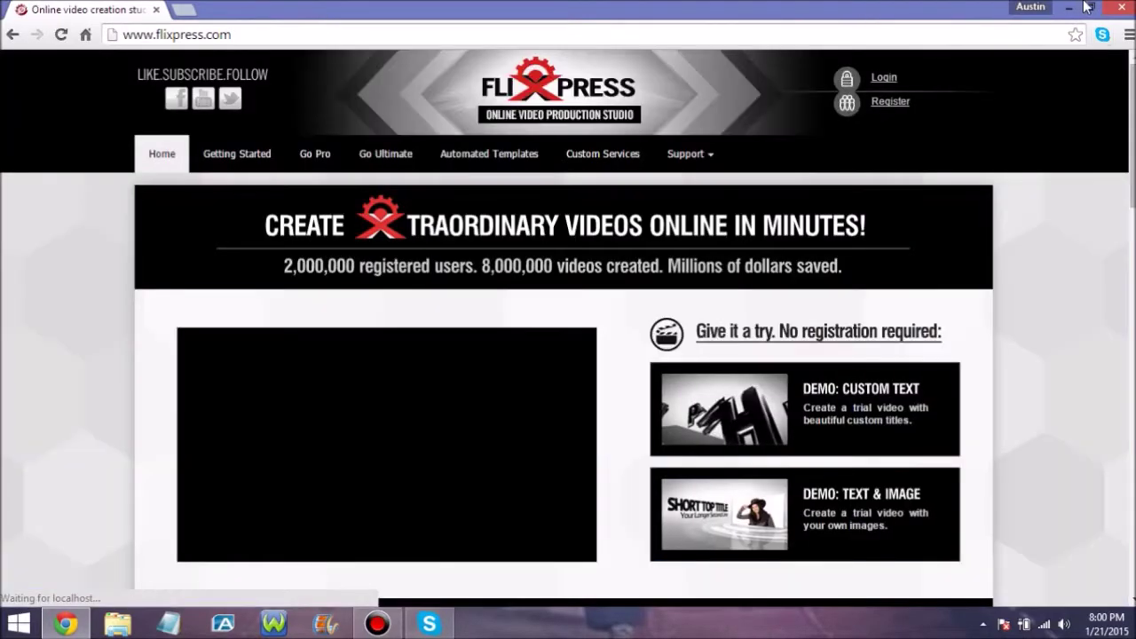
scroll(1081, 140, down, 5)
scroll(1082, 140, up, 5)
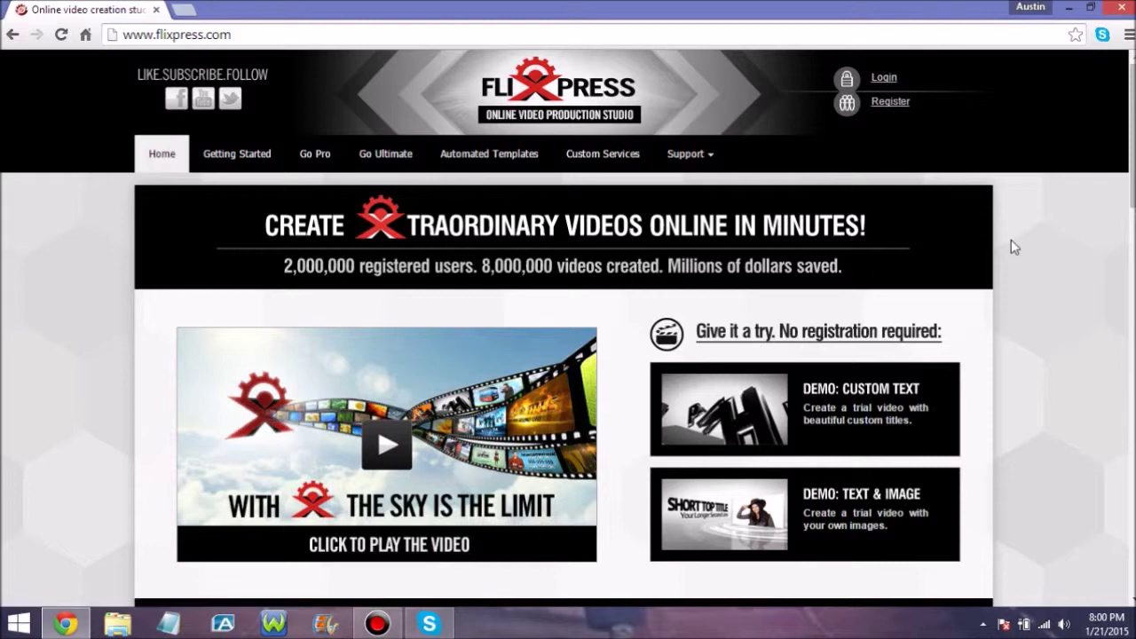
click(890, 77)
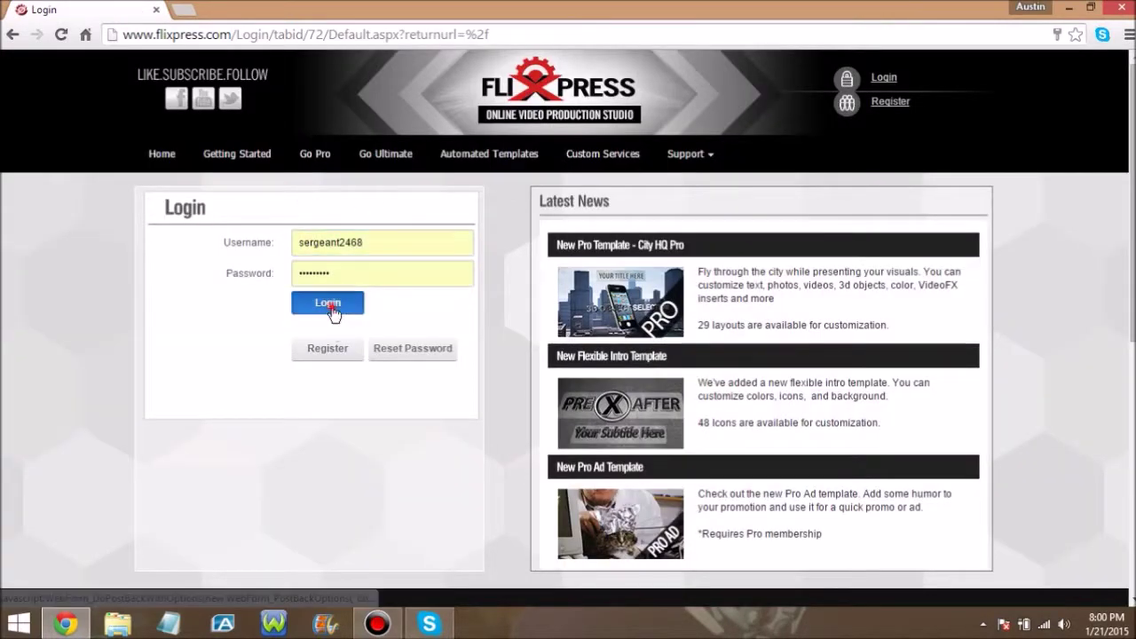
click(330, 306)
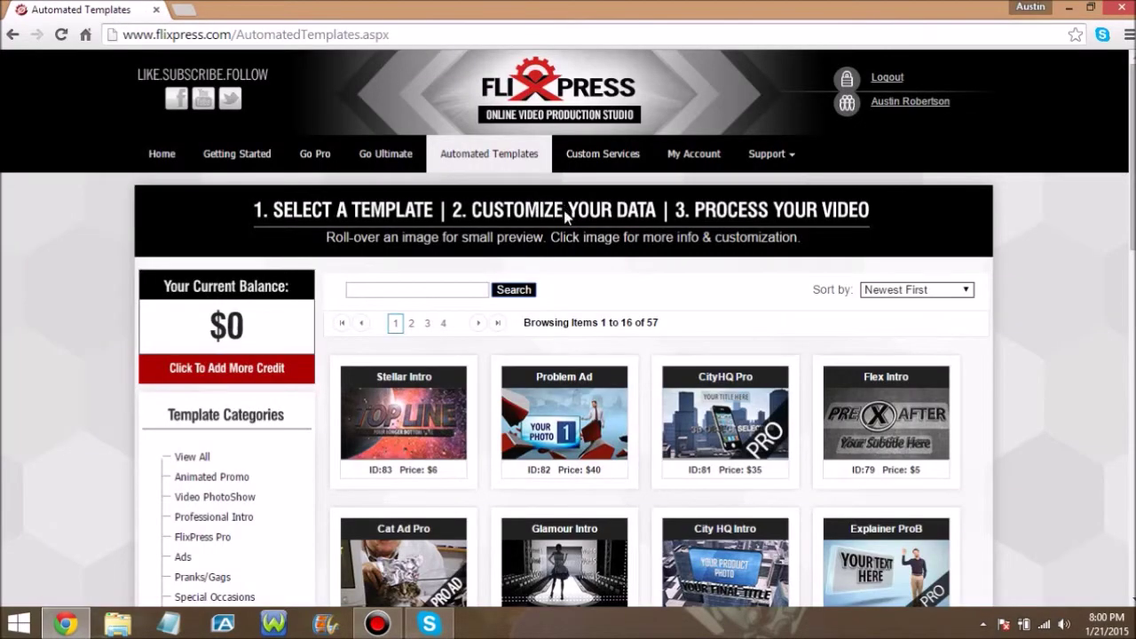
- Filter Flixpress to Free Templates and continue with the T31 Cinema Intro template
scroll(566, 217, down, 2)
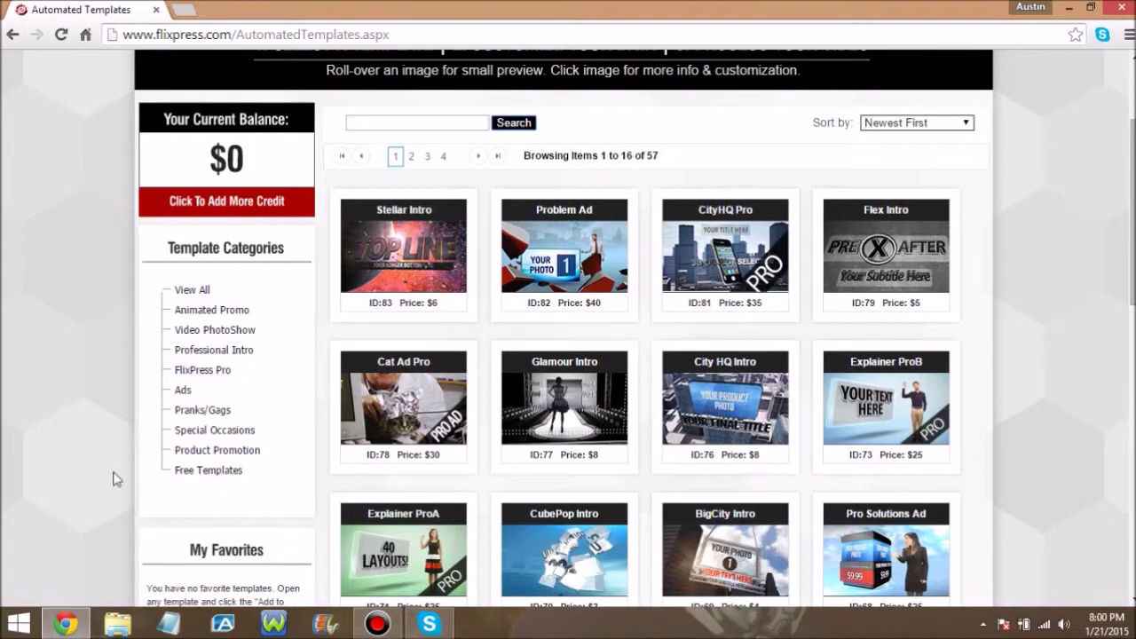
click(210, 470)
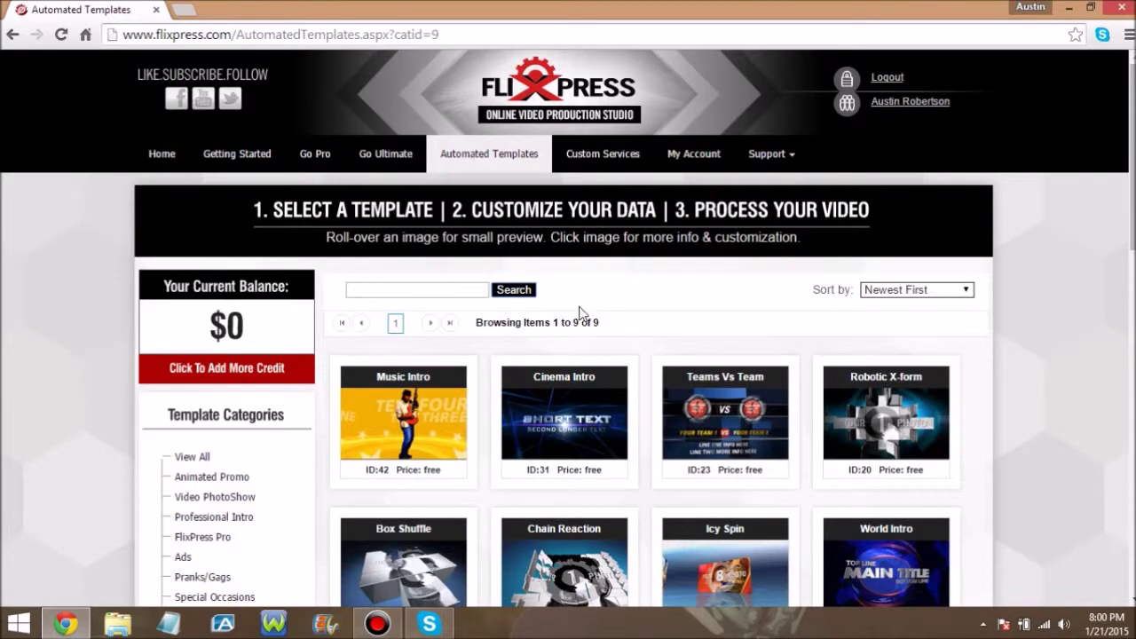
scroll(579, 313, down, 2)
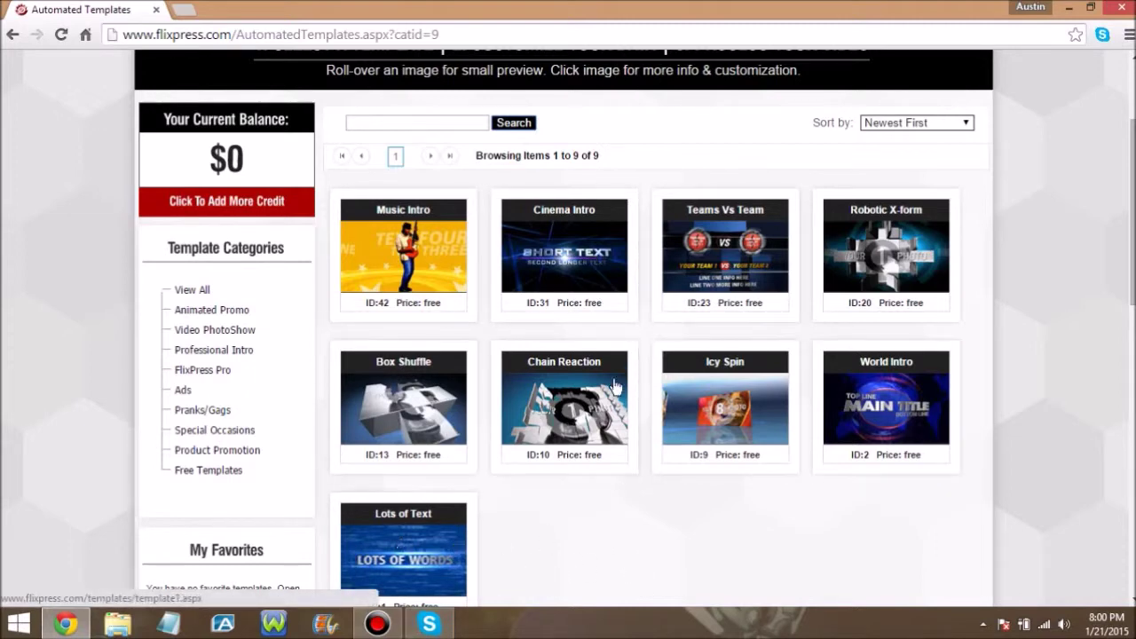
scroll(533, 302, down, 1)
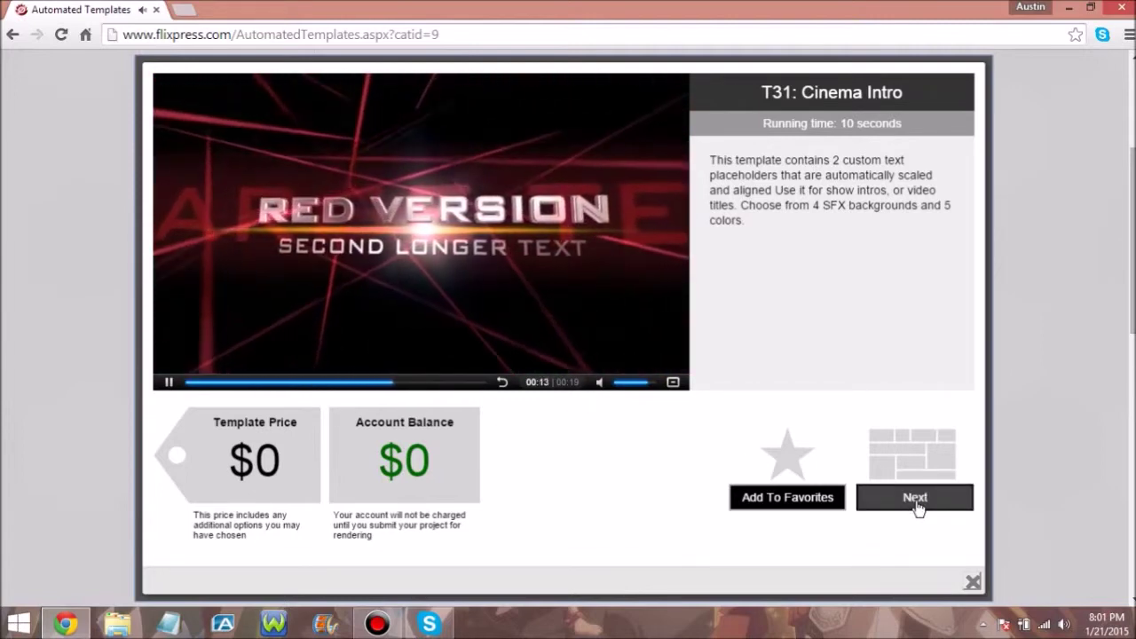
click(918, 504)
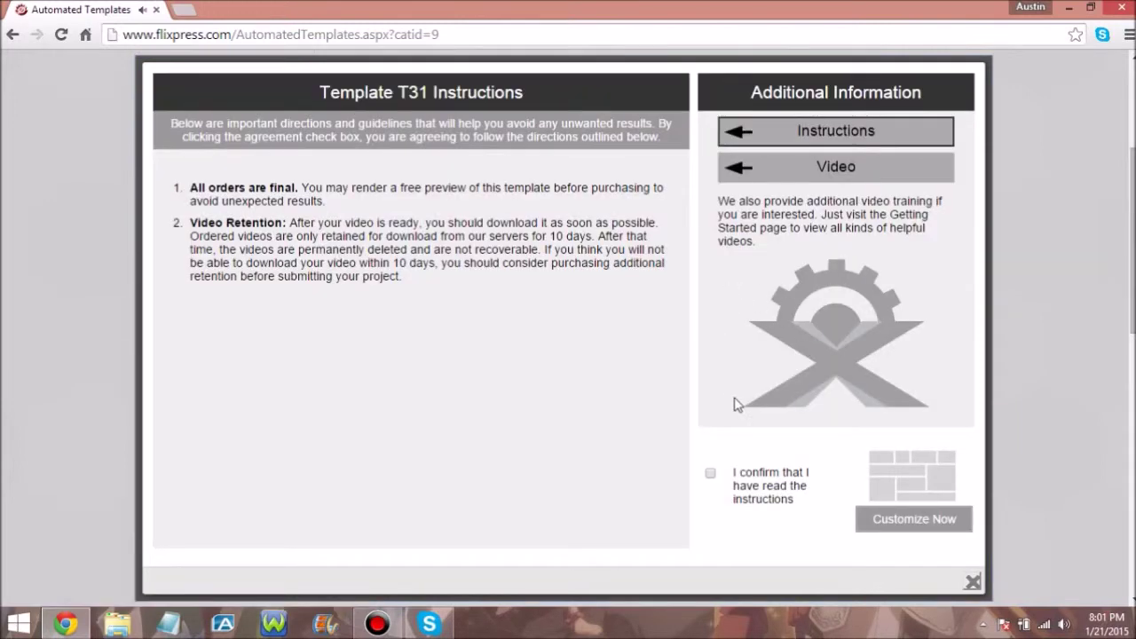
- Confirm the T31 instructions were read and start customizing with the colour set to green
click(711, 474)
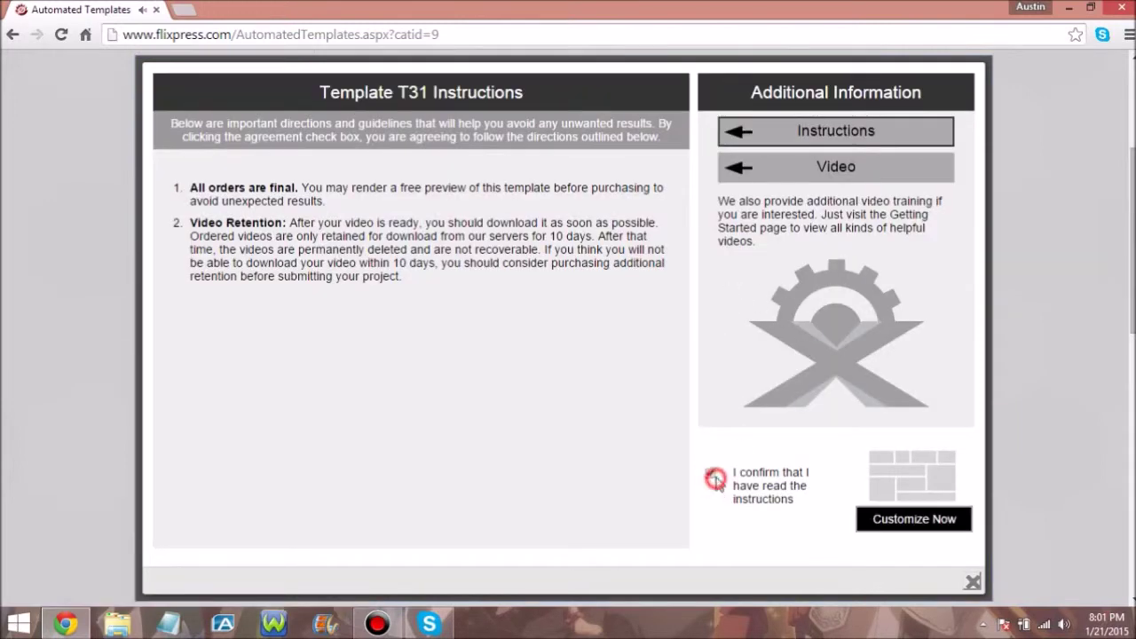
click(891, 515)
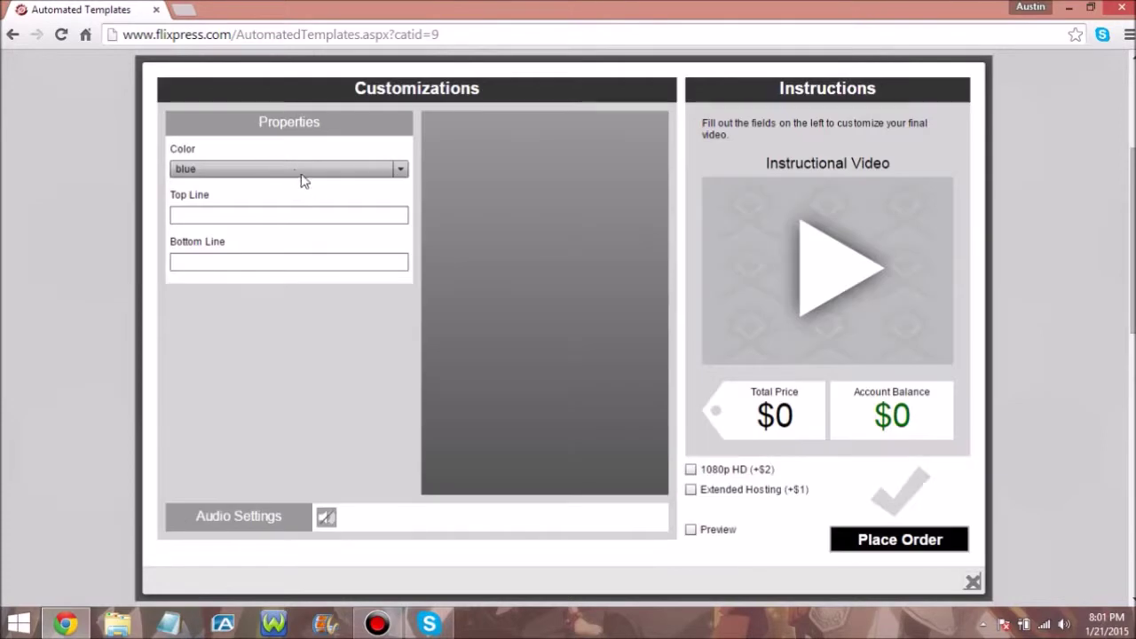
click(236, 170)
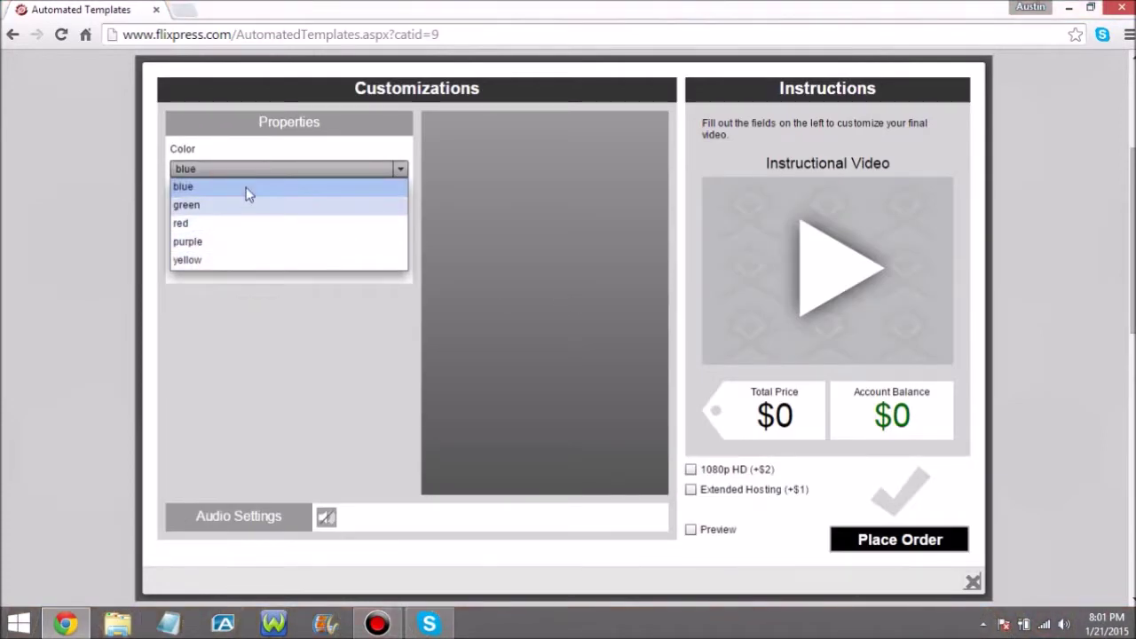
click(246, 207)
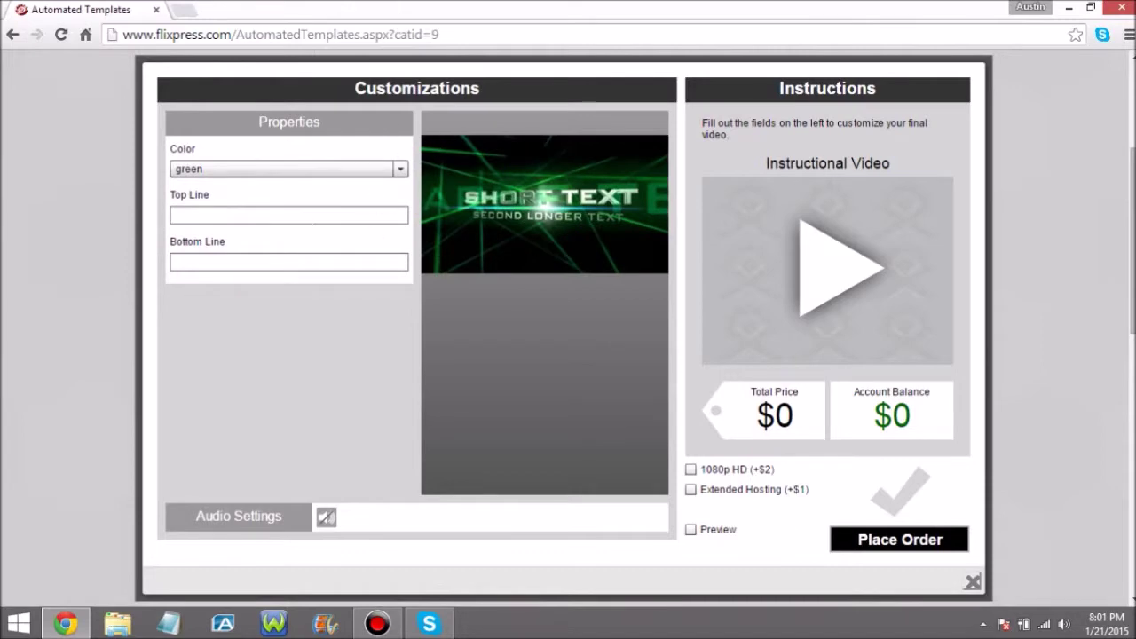
- Enter 'Please Subscribe' as the top line and the channel name as the bottom line, then place the order
click(311, 220)
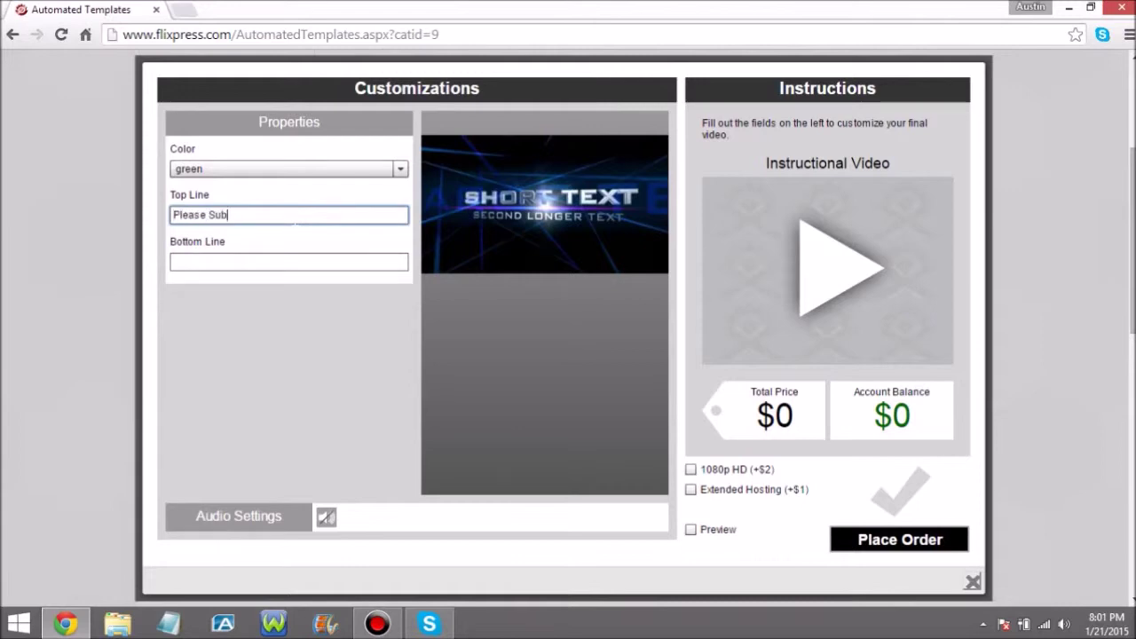
text(Please Subscribe)
click(256, 259)
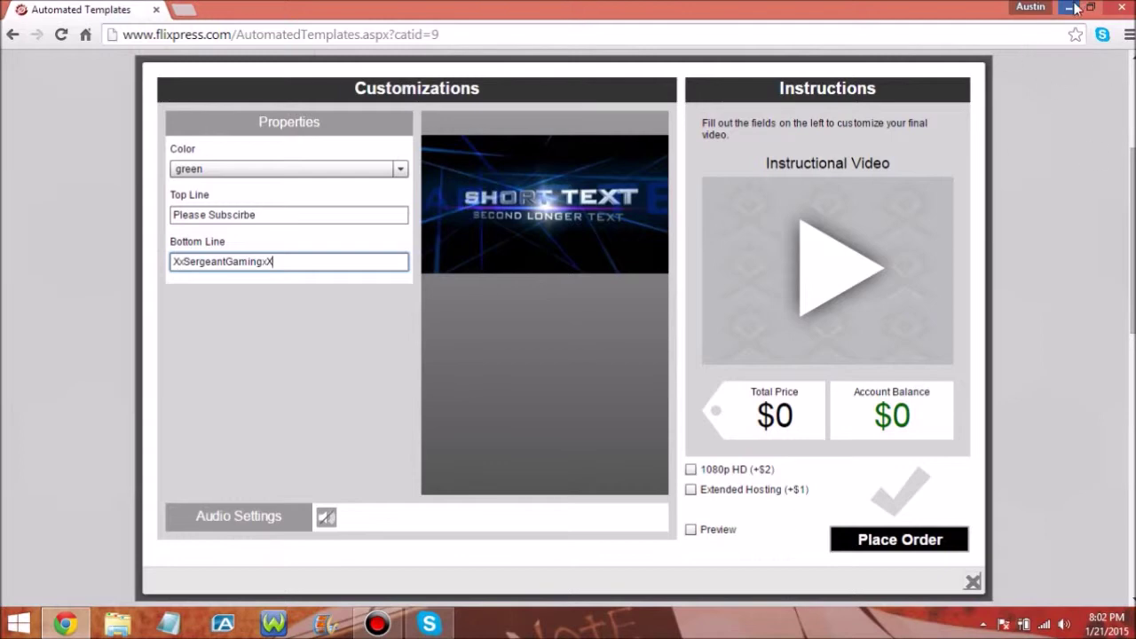
click(902, 543)
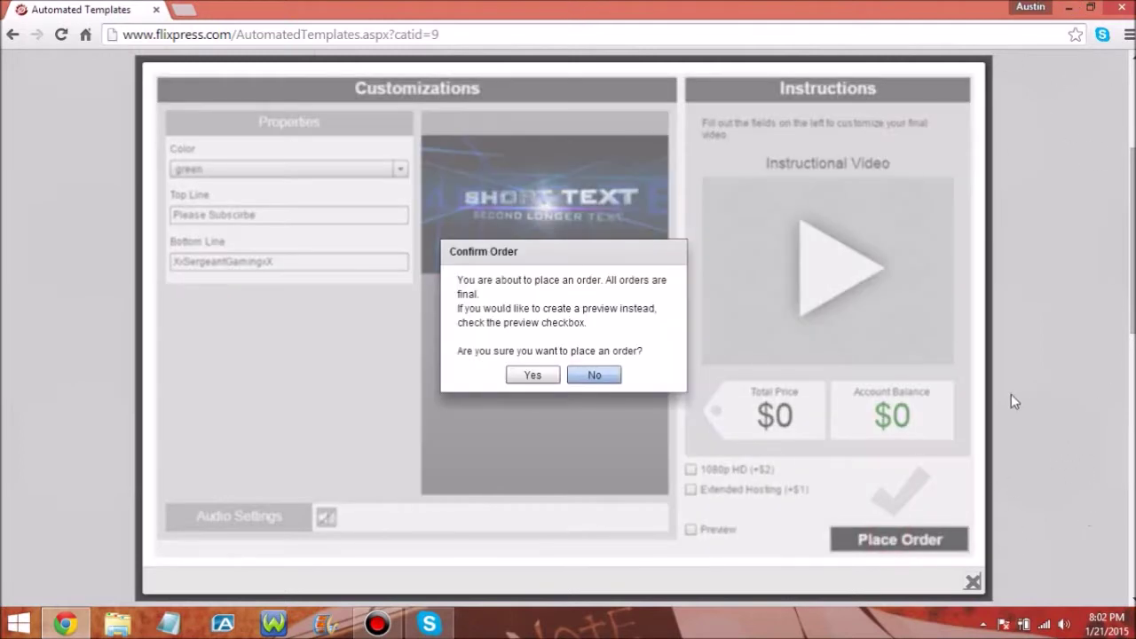
- Confirm the new order, delete the older processed order, and switch to Movie Maker
click(515, 374)
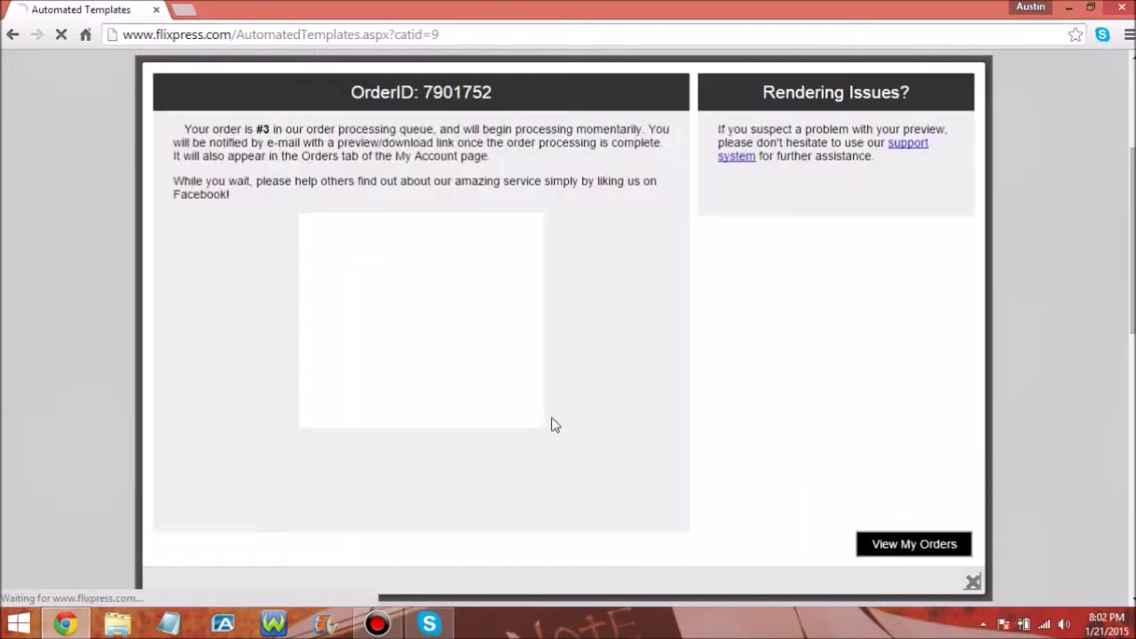
click(927, 543)
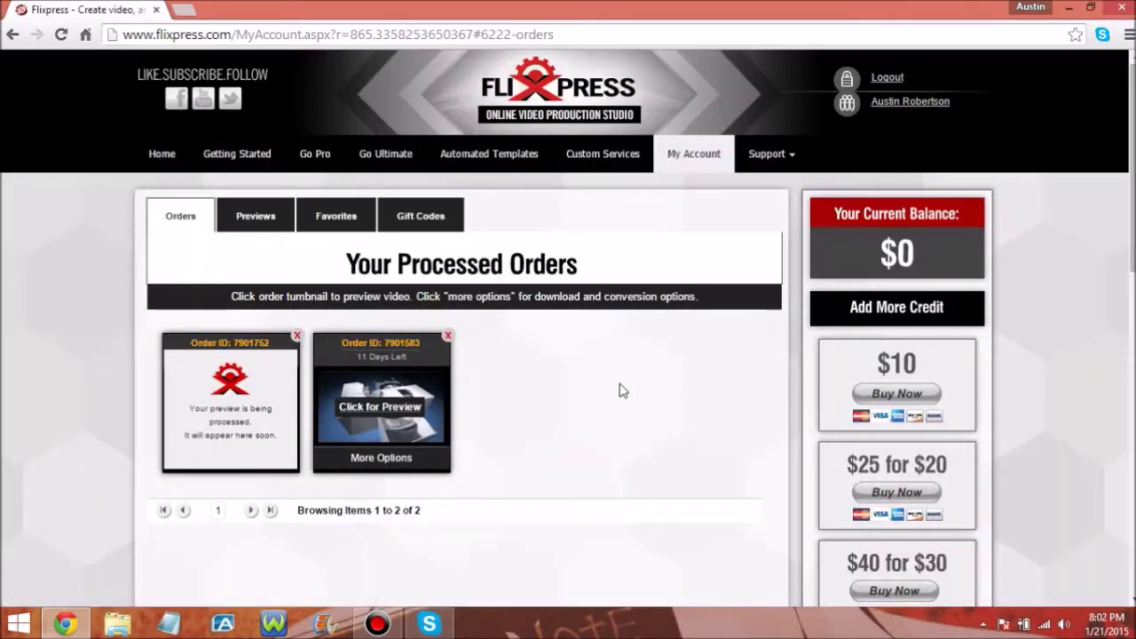
click(447, 336)
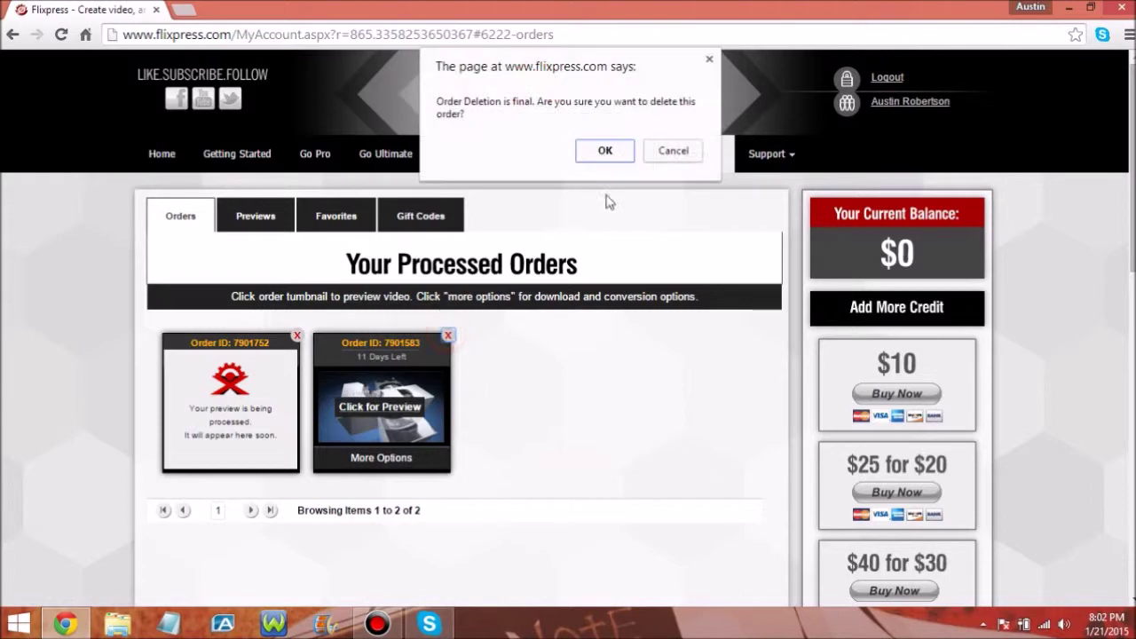
click(605, 151)
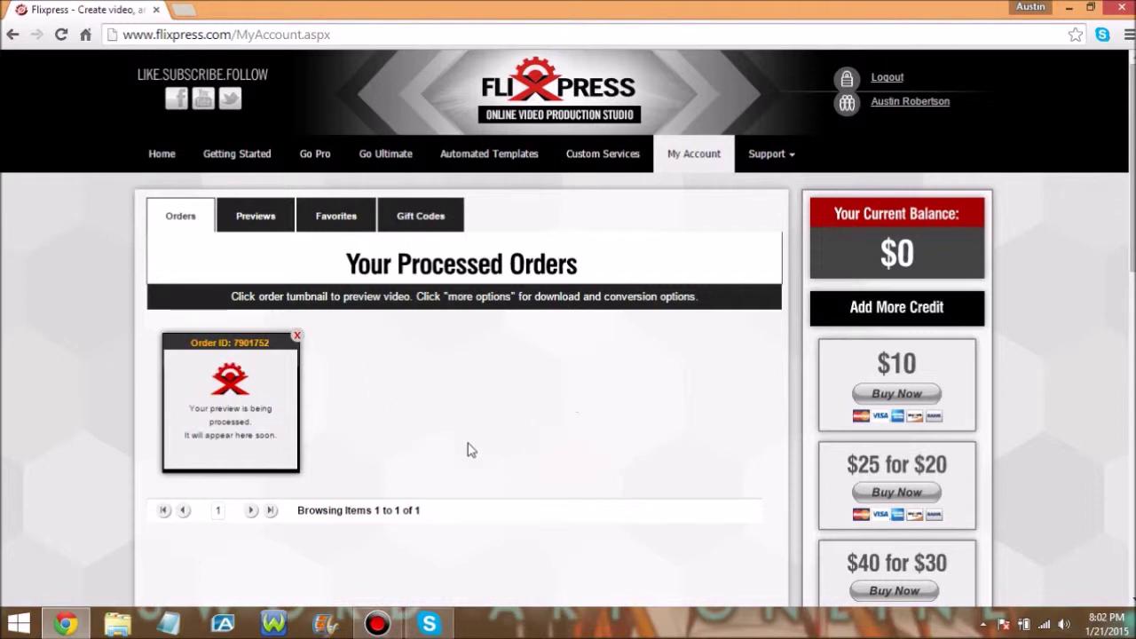
click(324, 625)
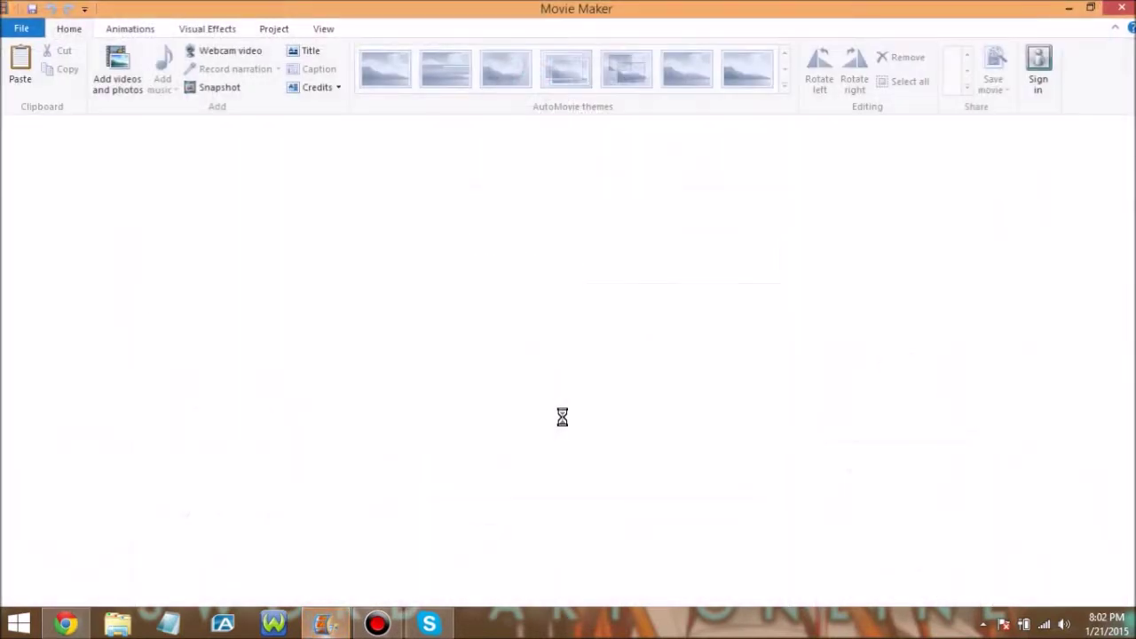
- Preview the finished green Cinema Intro video from the orders list
click(1071, 17)
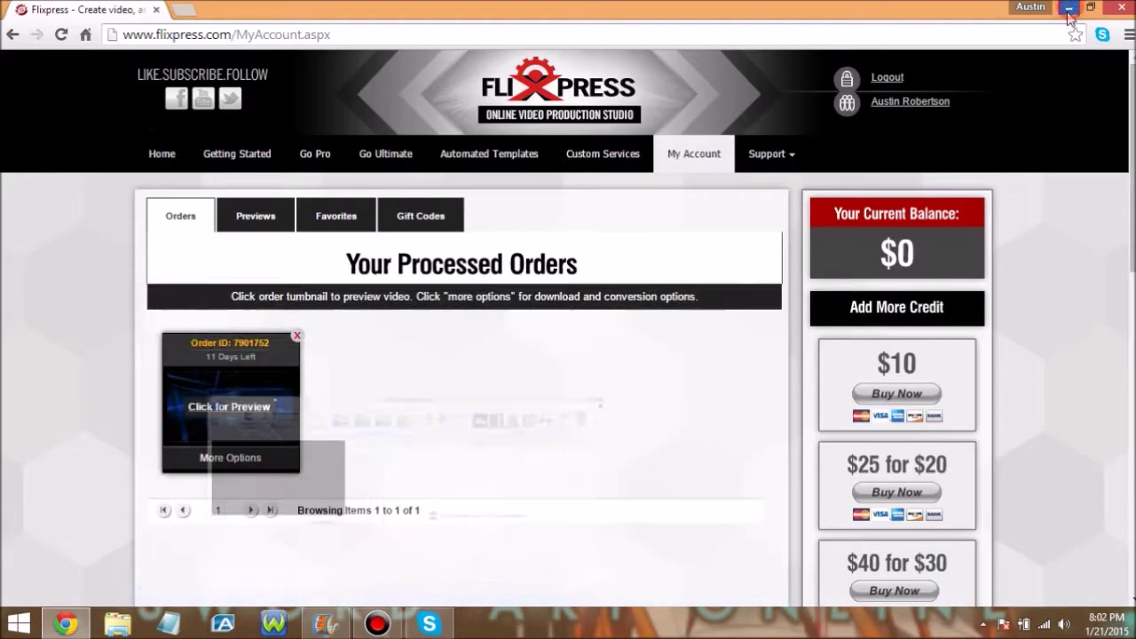
click(248, 415)
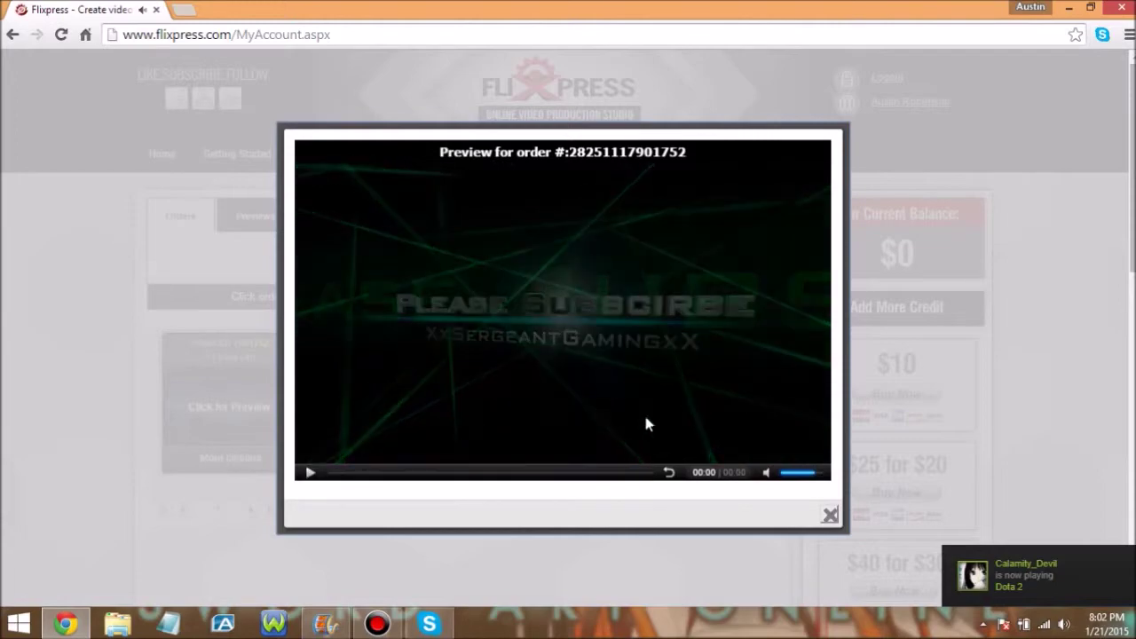
click(829, 516)
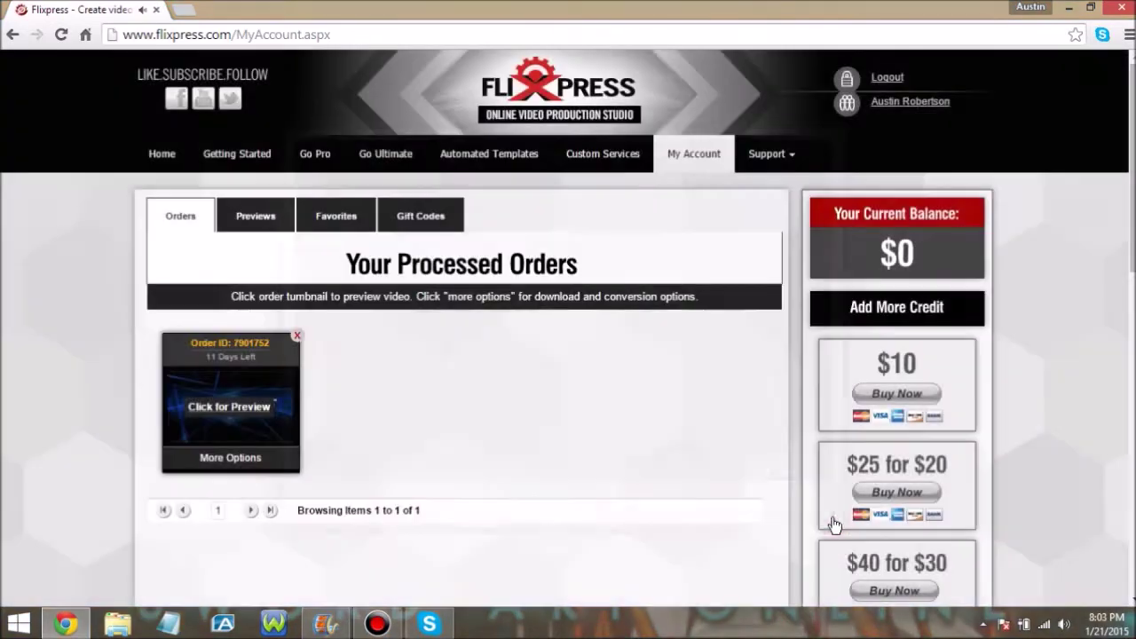
- Download the new intro in SD quality as an MP4 file
click(260, 459)
scroll(477, 428, down, 1)
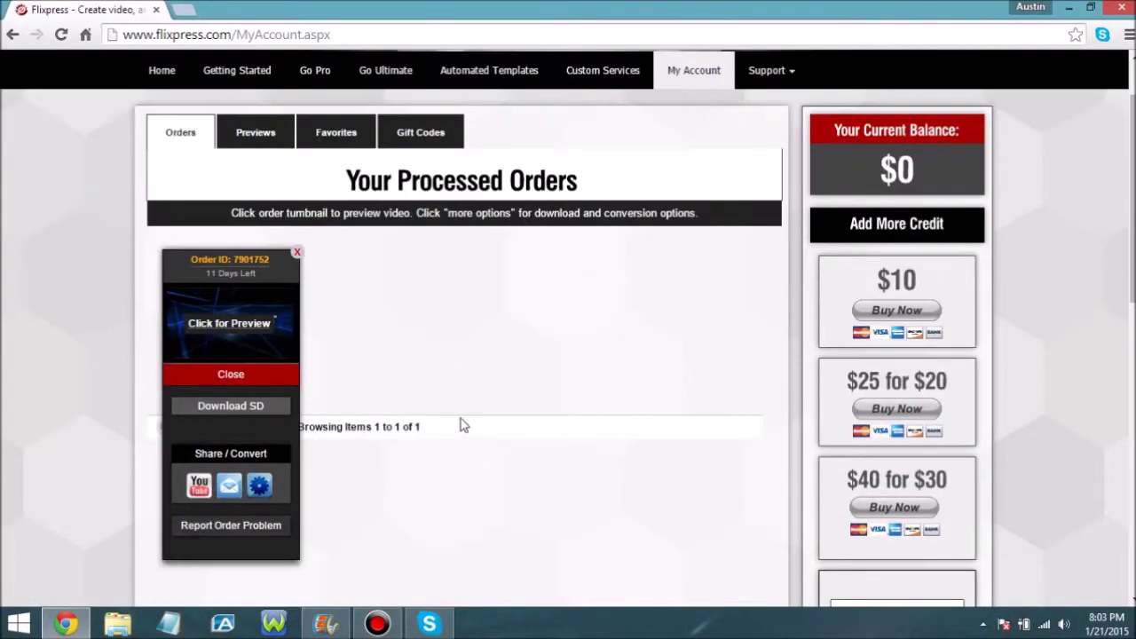
click(236, 408)
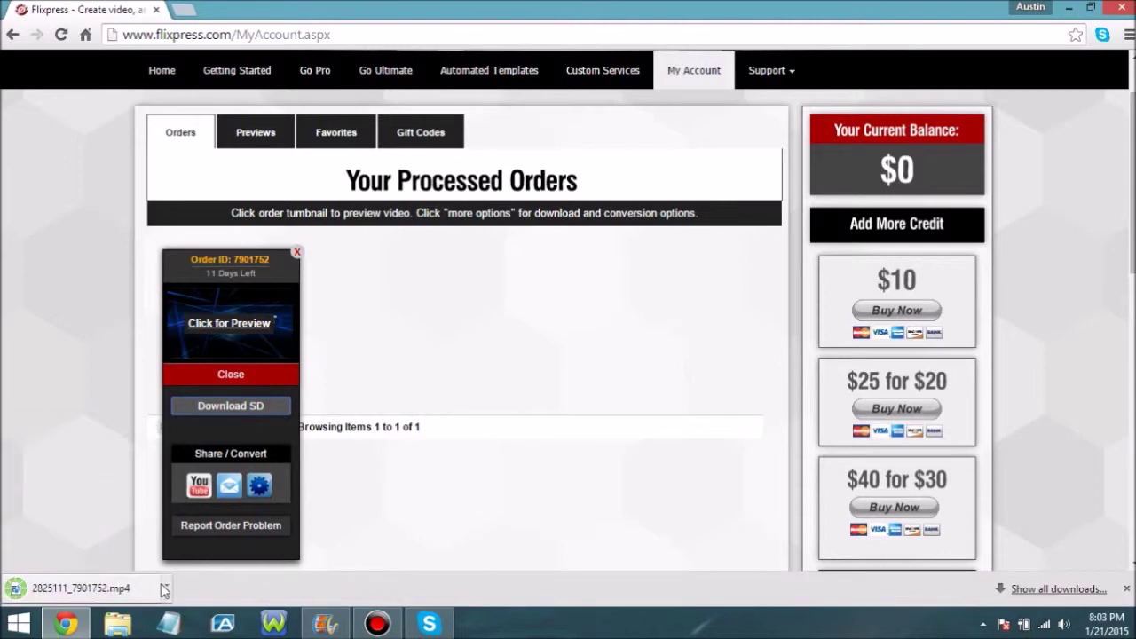
click(165, 588)
- Move the downloaded intro MP4 from Downloads into the Videos folder
click(222, 535)
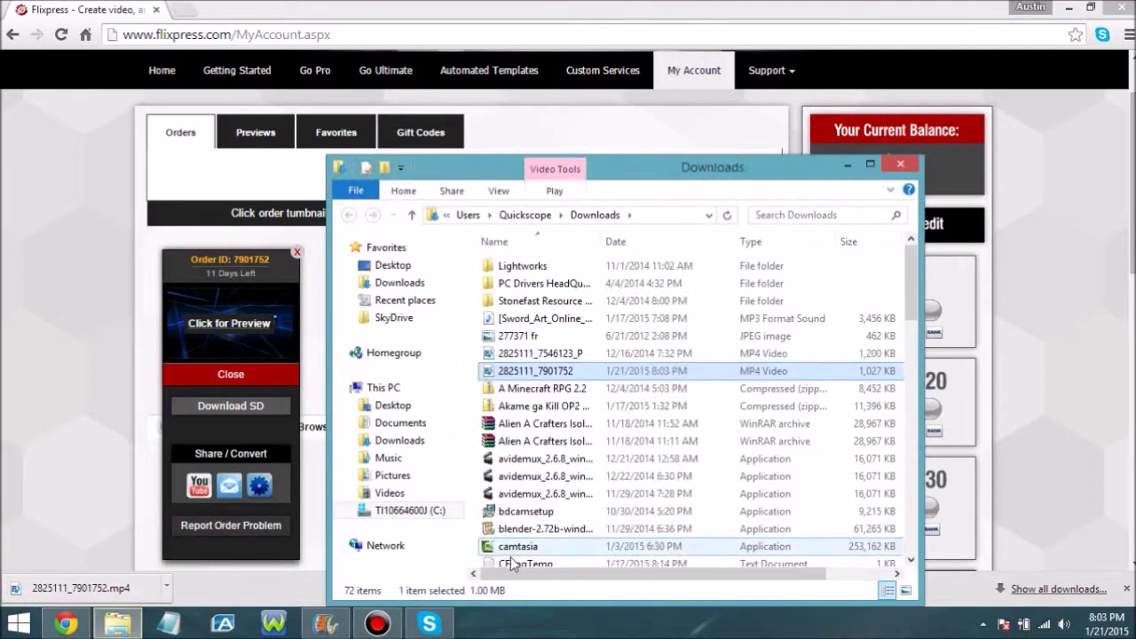
drag(536, 374, 428, 493)
click(900, 164)
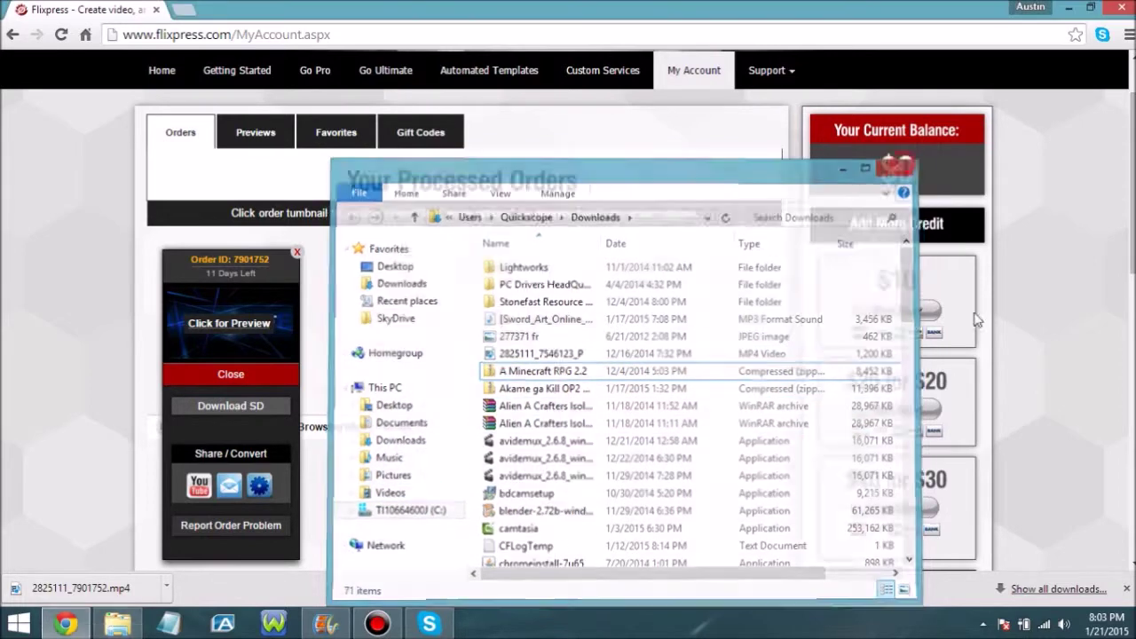
click(1127, 589)
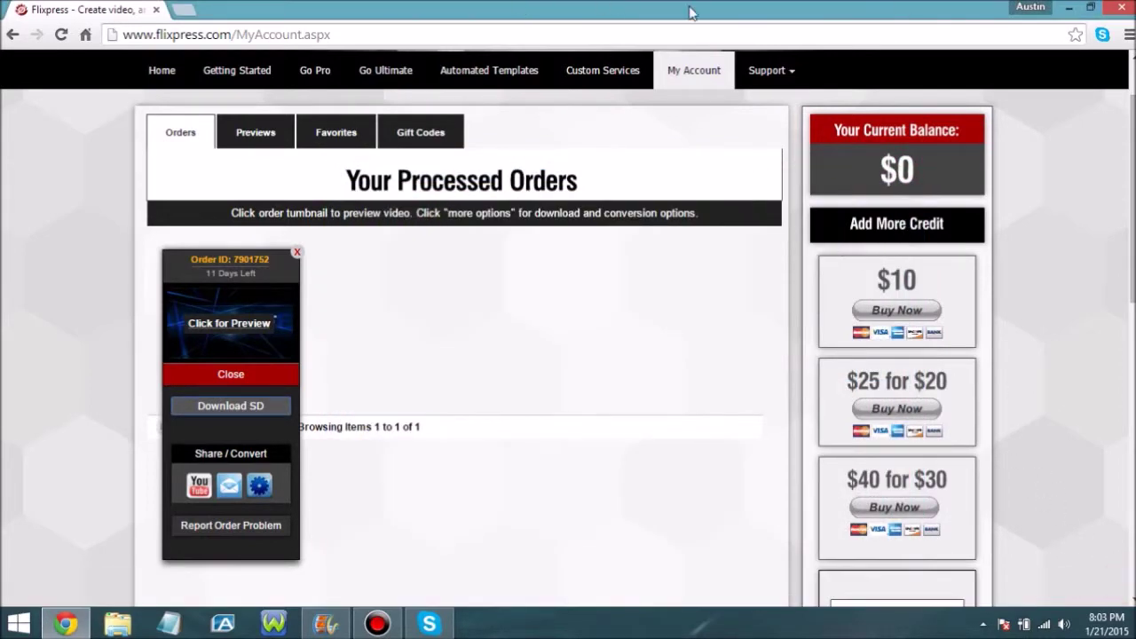
- Close Chrome and bring the empty Movie Maker project back to the front
click(1121, 7)
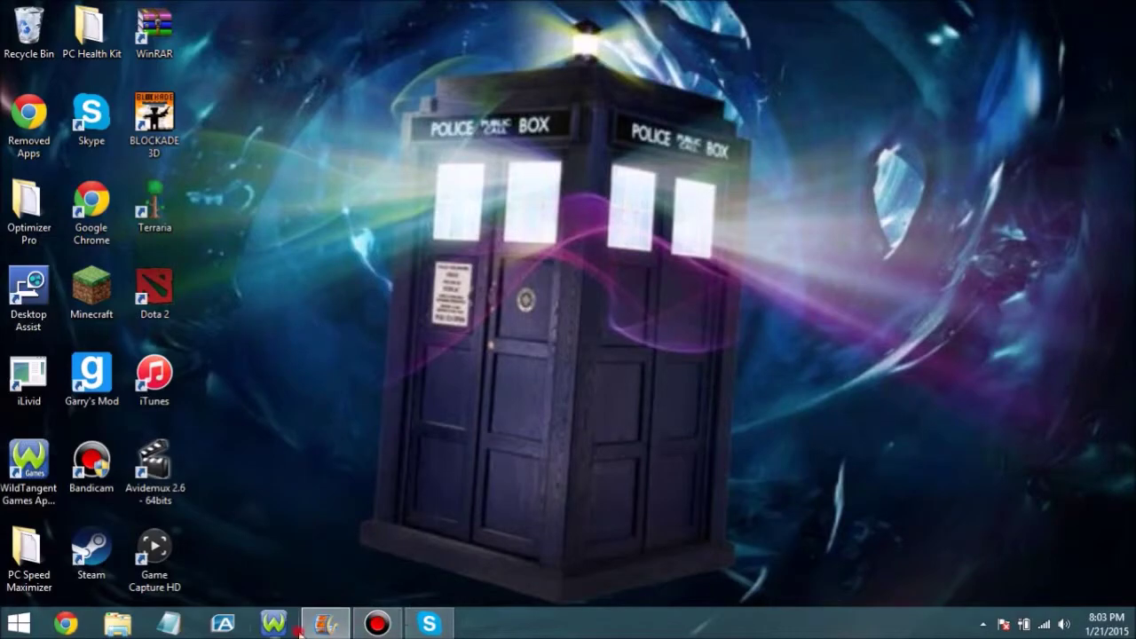
click(326, 624)
right_click(274, 624)
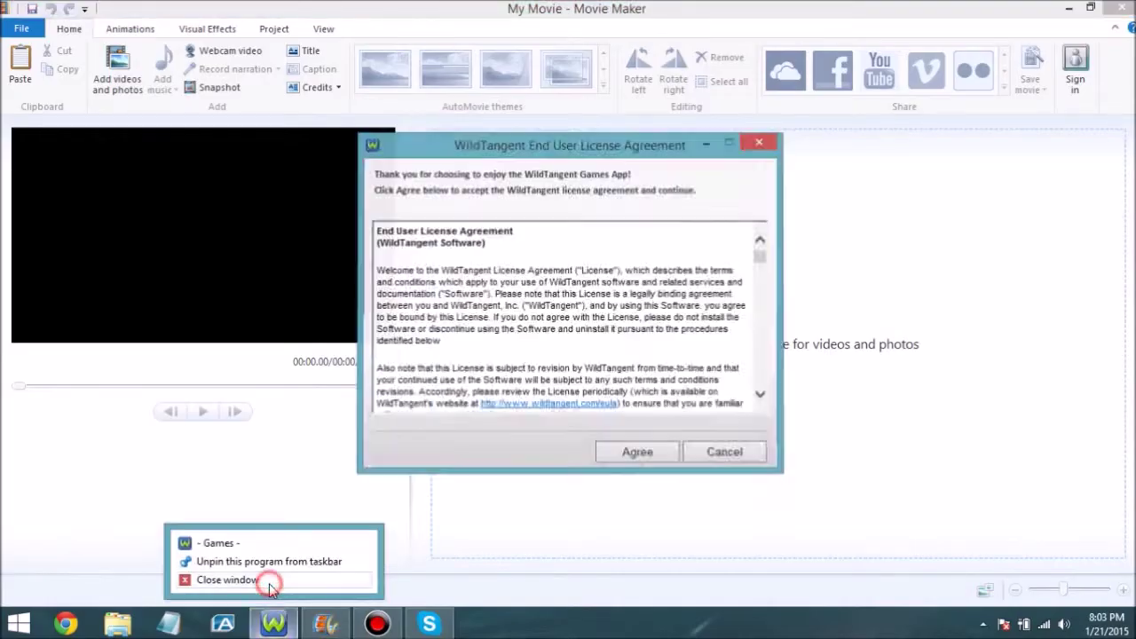
- Close the WildTangent games window and add the 2825111_7901752 video to the project
click(231, 580)
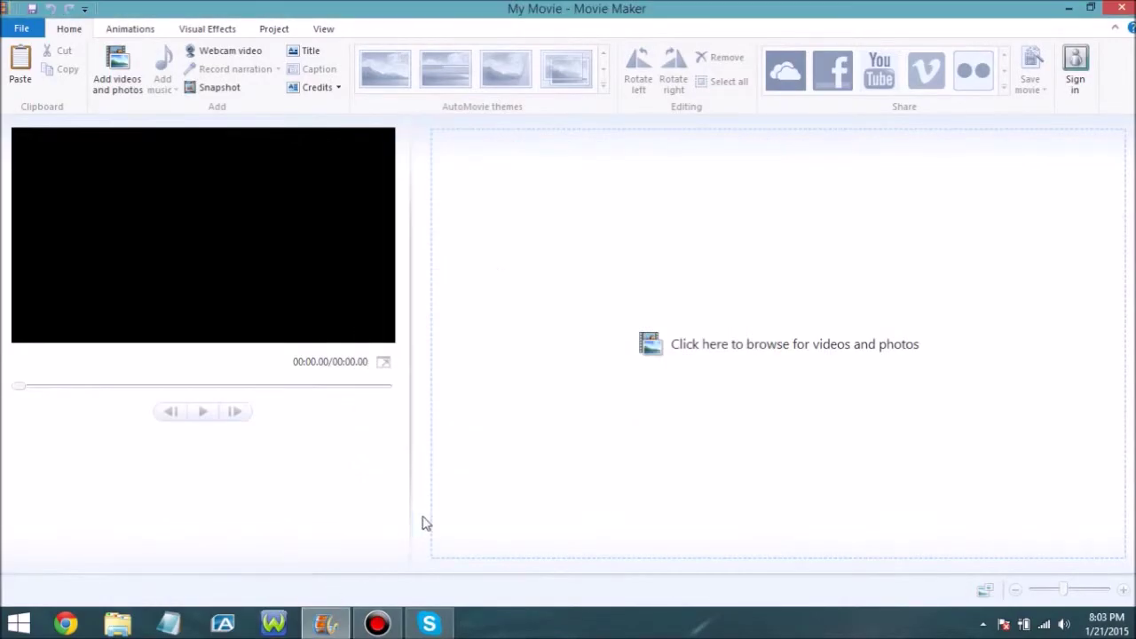
click(726, 347)
drag(364, 157, 356, 260)
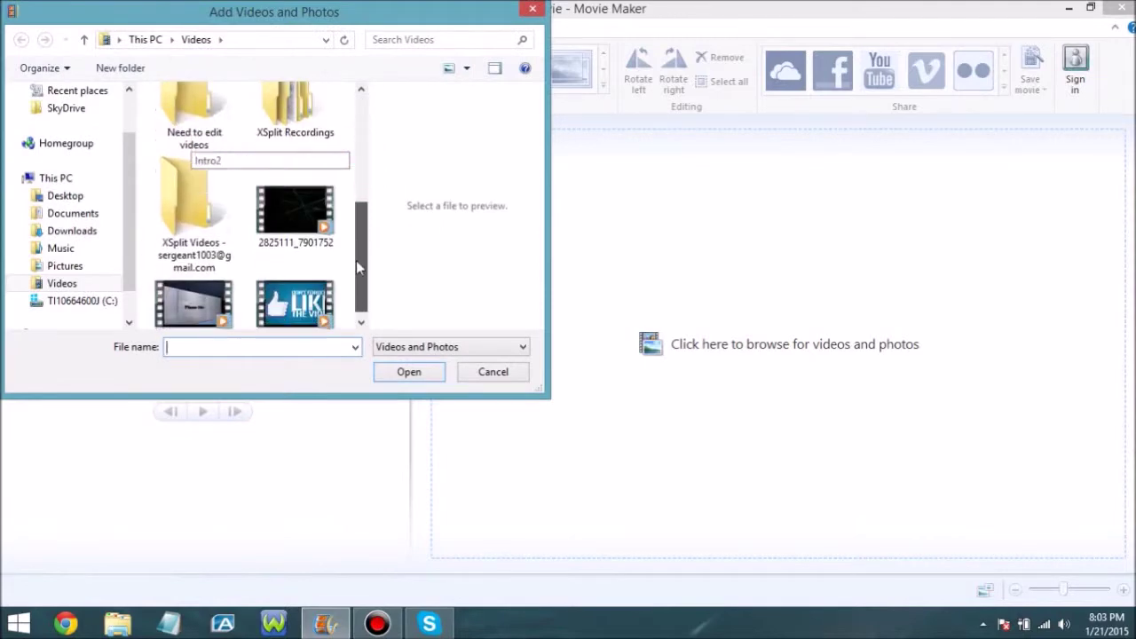
click(295, 210)
click(391, 372)
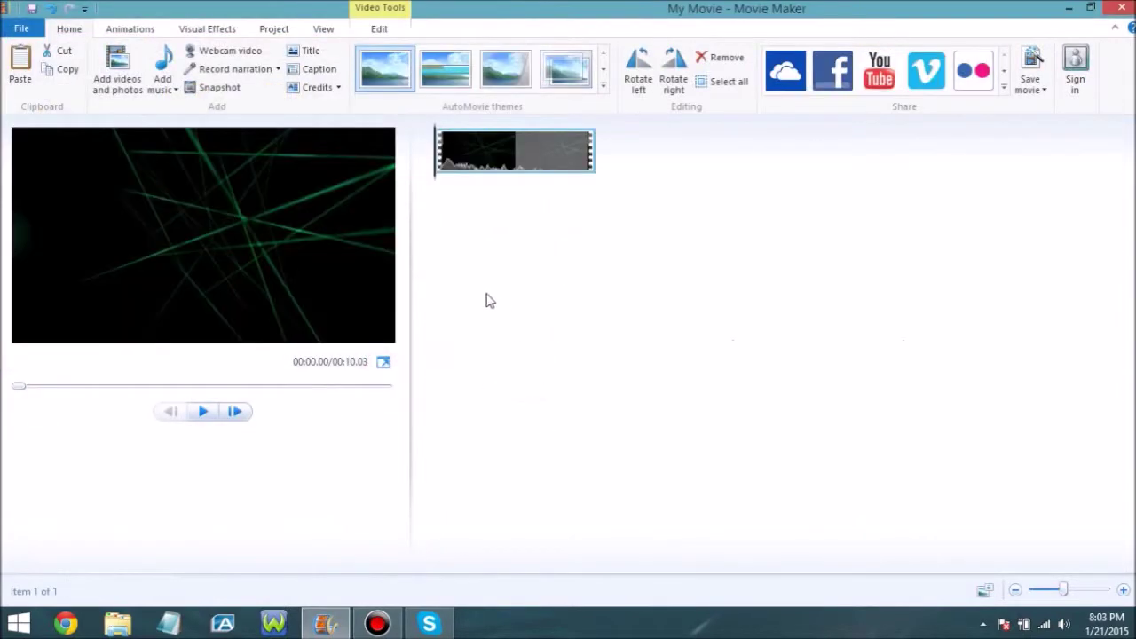
- Slow the clip to 0.125x speed so it runs 01:20.24
click(391, 30)
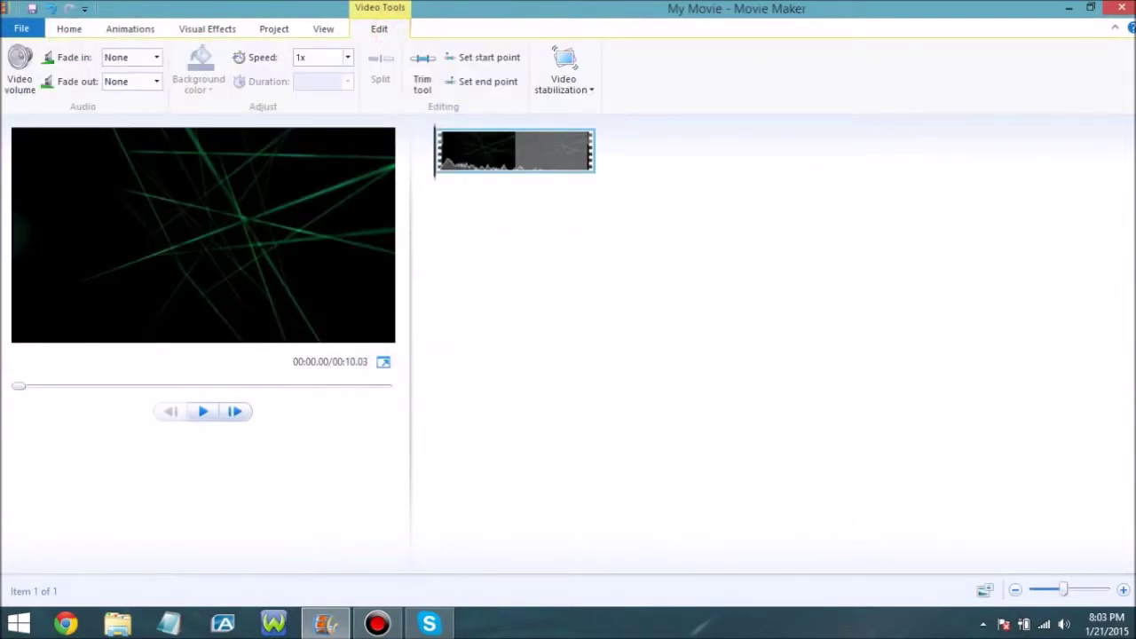
click(347, 58)
click(328, 73)
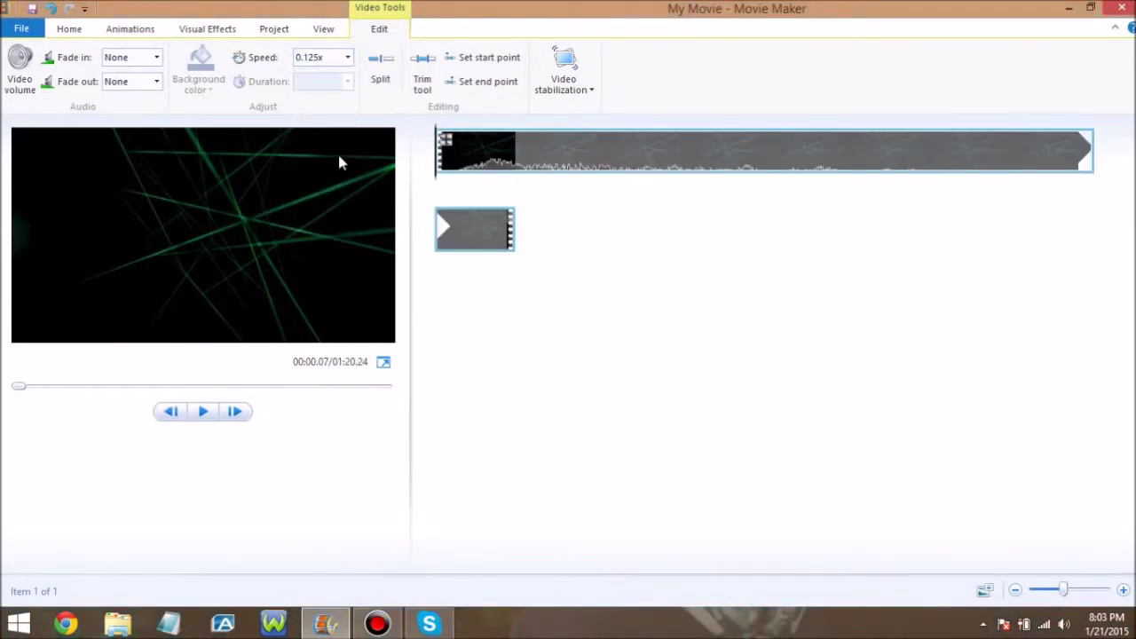
click(69, 29)
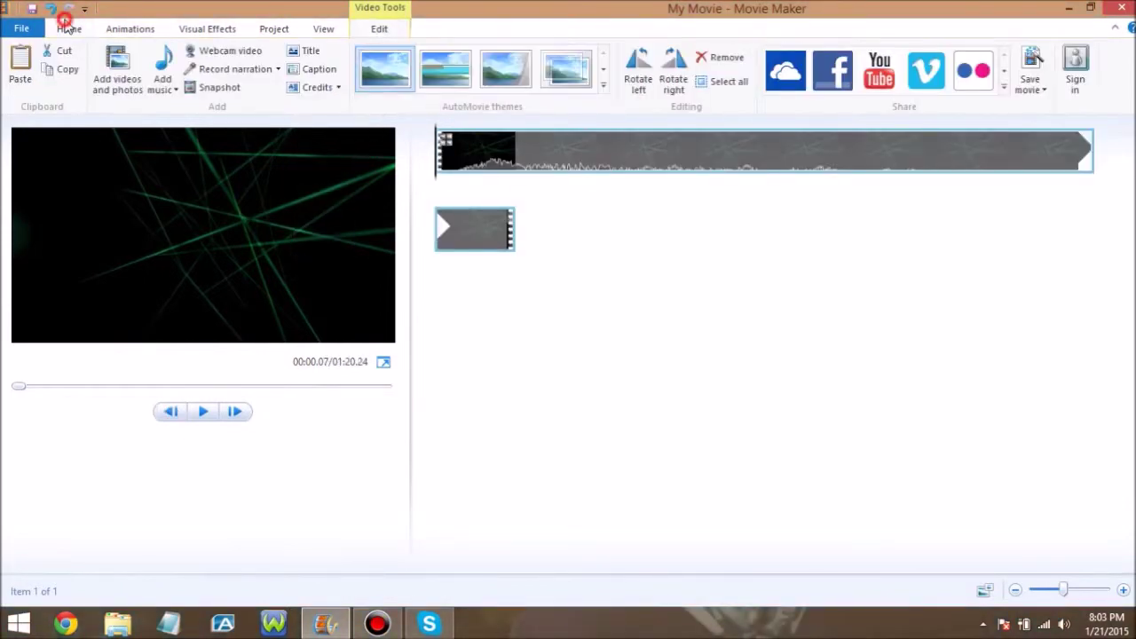
- Add '19 Top of the World 2' as background music under the clip
click(169, 62)
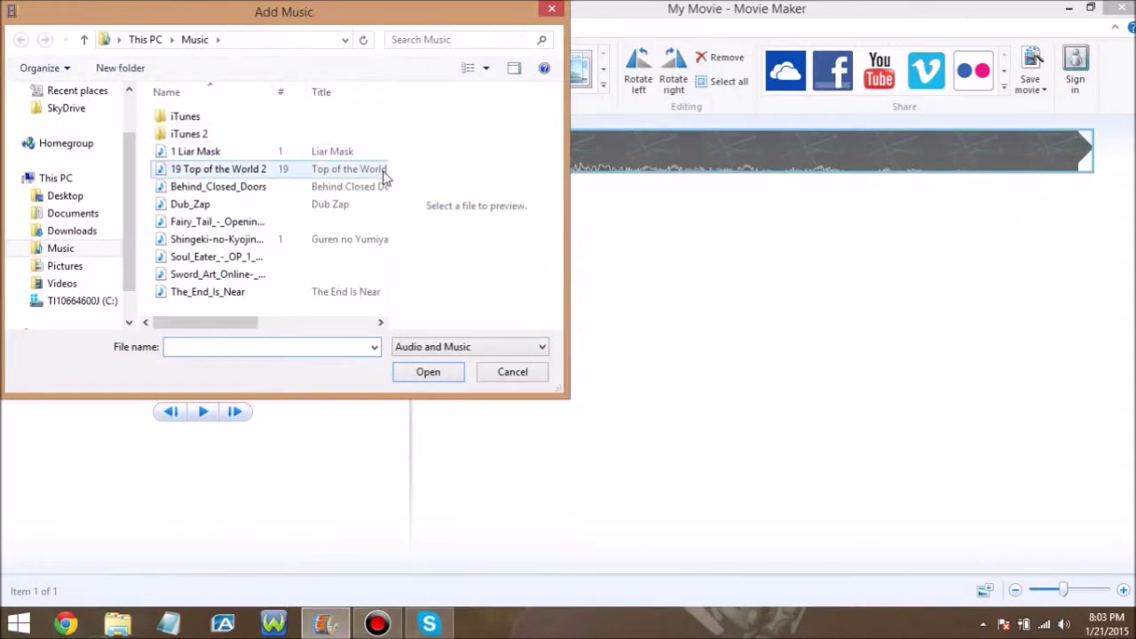
click(245, 169)
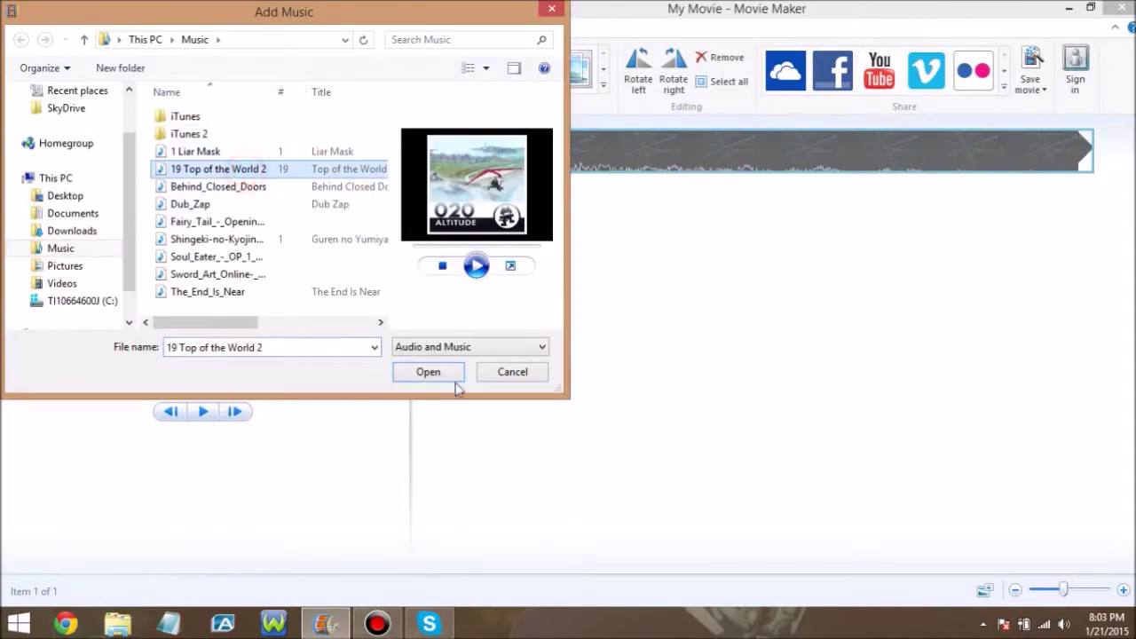
click(428, 372)
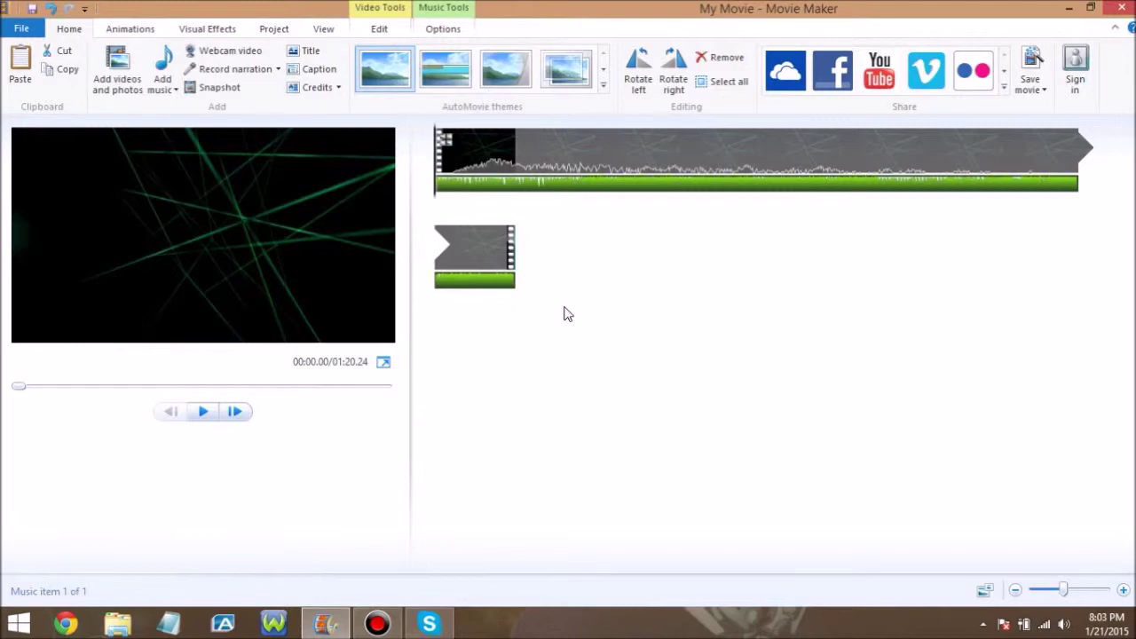
- Preview the movie and park the playhead at 01:05.13 where the title ends
click(205, 415)
click(203, 414)
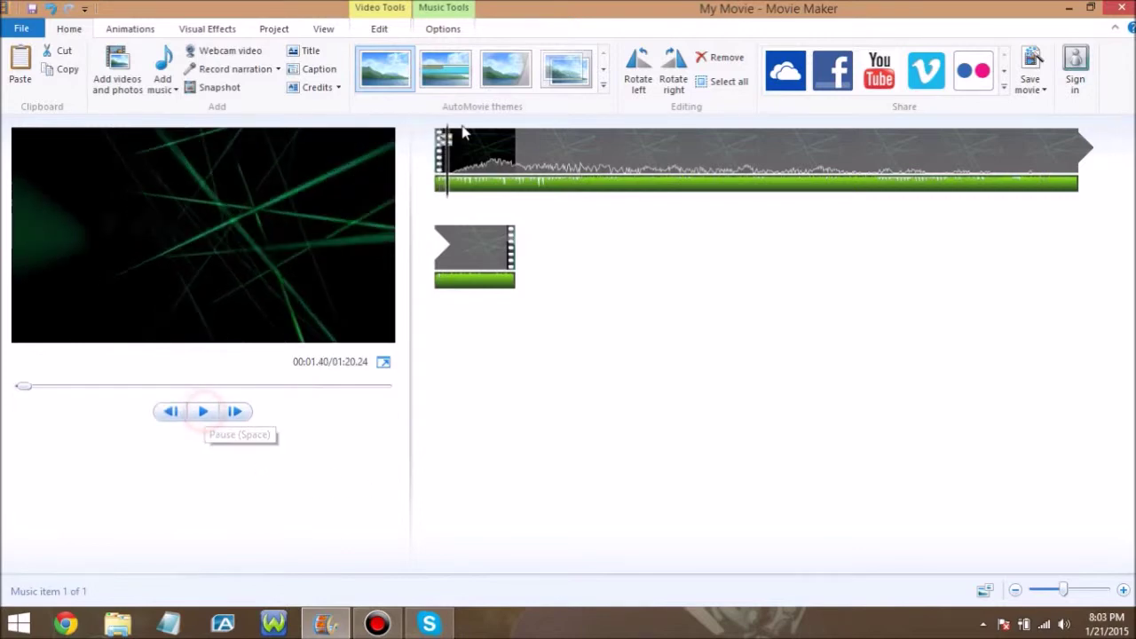
drag(832, 162, 1001, 166)
click(210, 413)
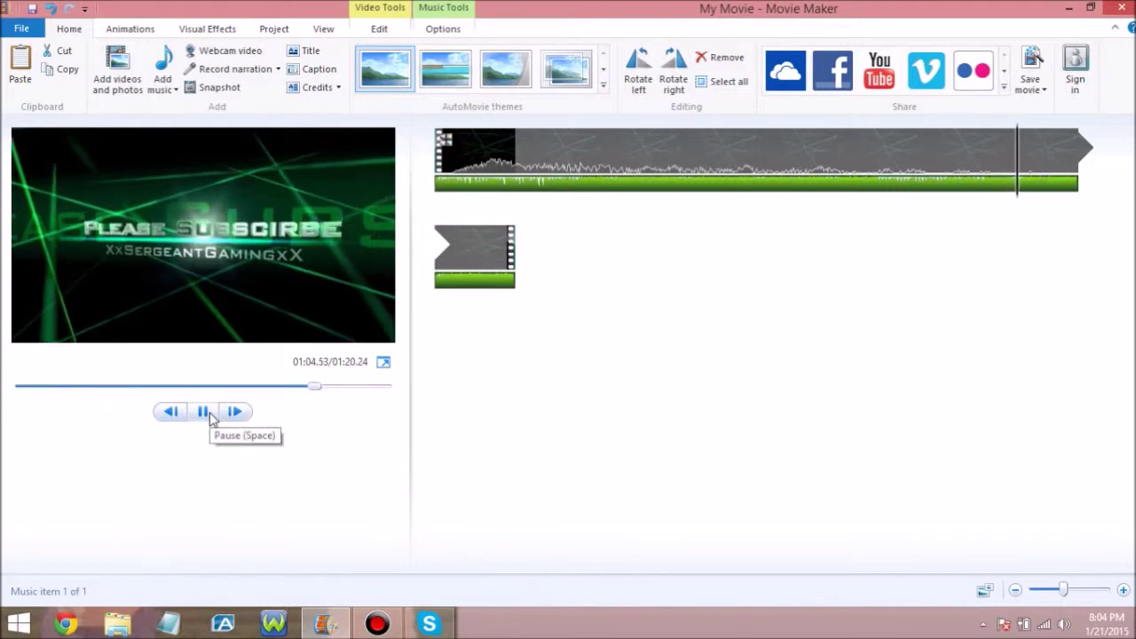
click(205, 411)
click(1022, 150)
mouse_move(1023, 153)
mouse_down()
mouse_move(627, 162)
mouse_move(1028, 163)
mouse_up()
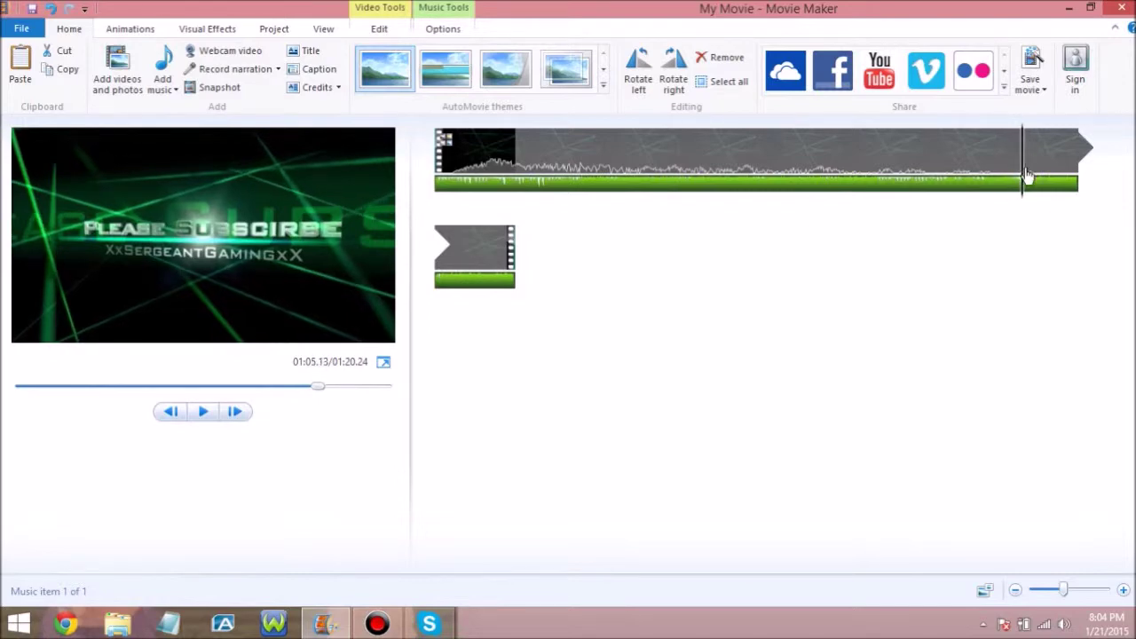
- Split the music at the 01:05.13 playhead and play the preview to check it
right_click(1025, 184)
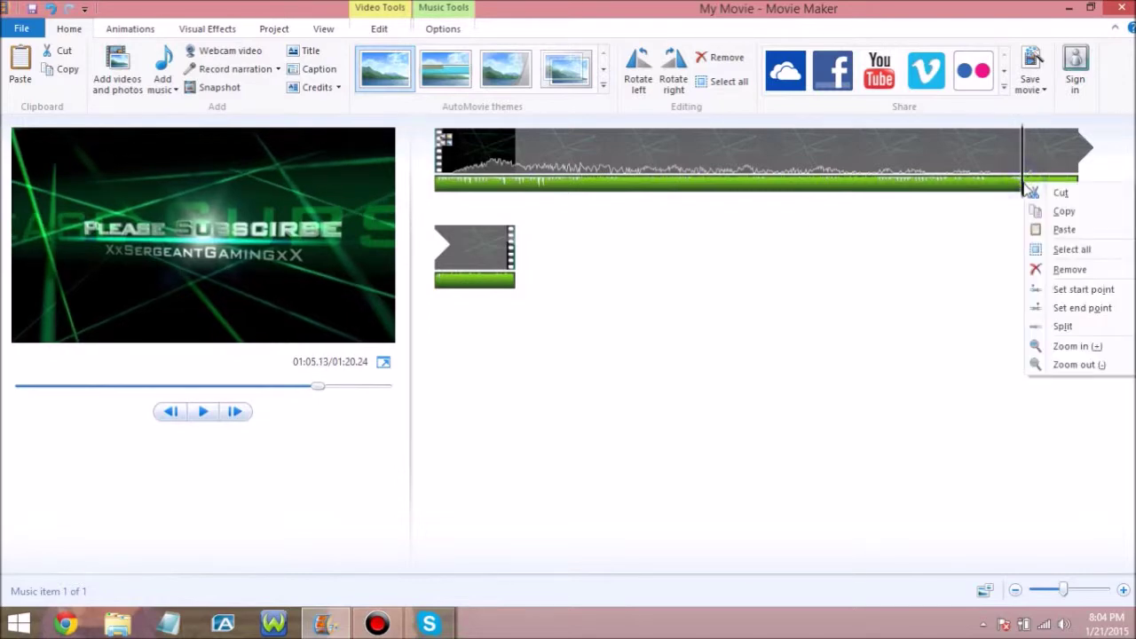
click(1070, 329)
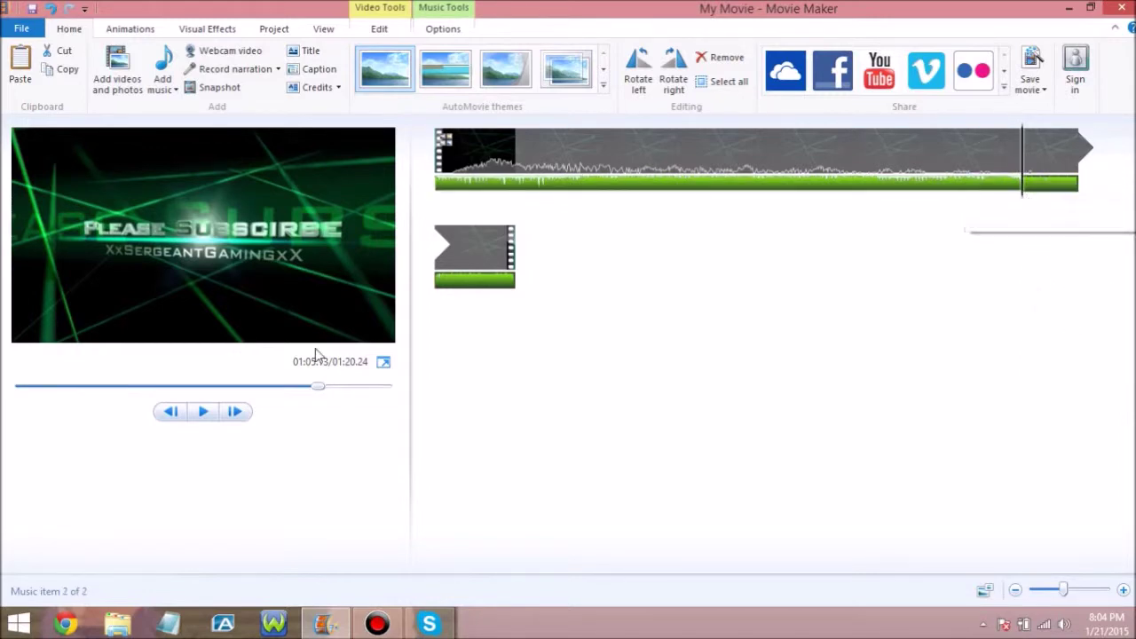
click(202, 412)
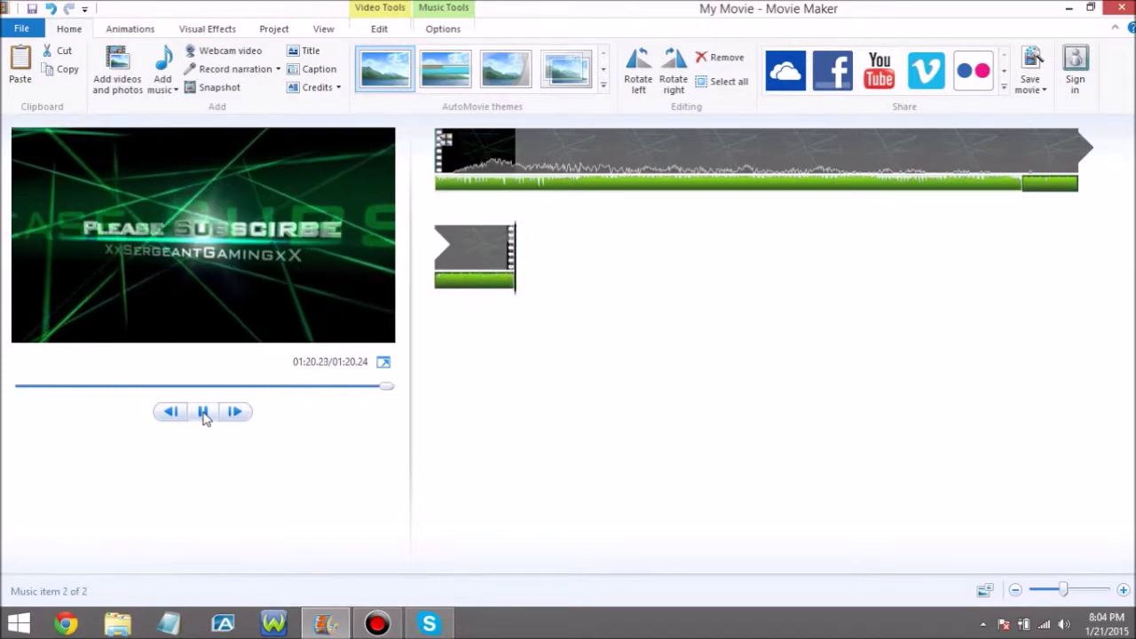
click(479, 153)
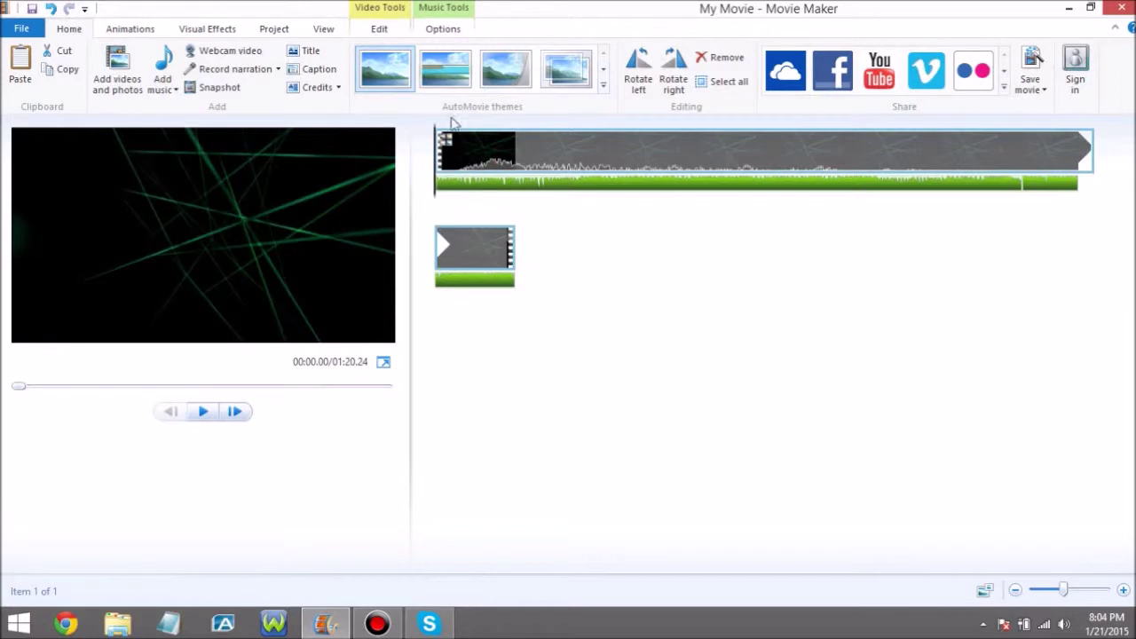
- Try the clip at 1x speed in preview, then set it back to 0.125x
click(387, 27)
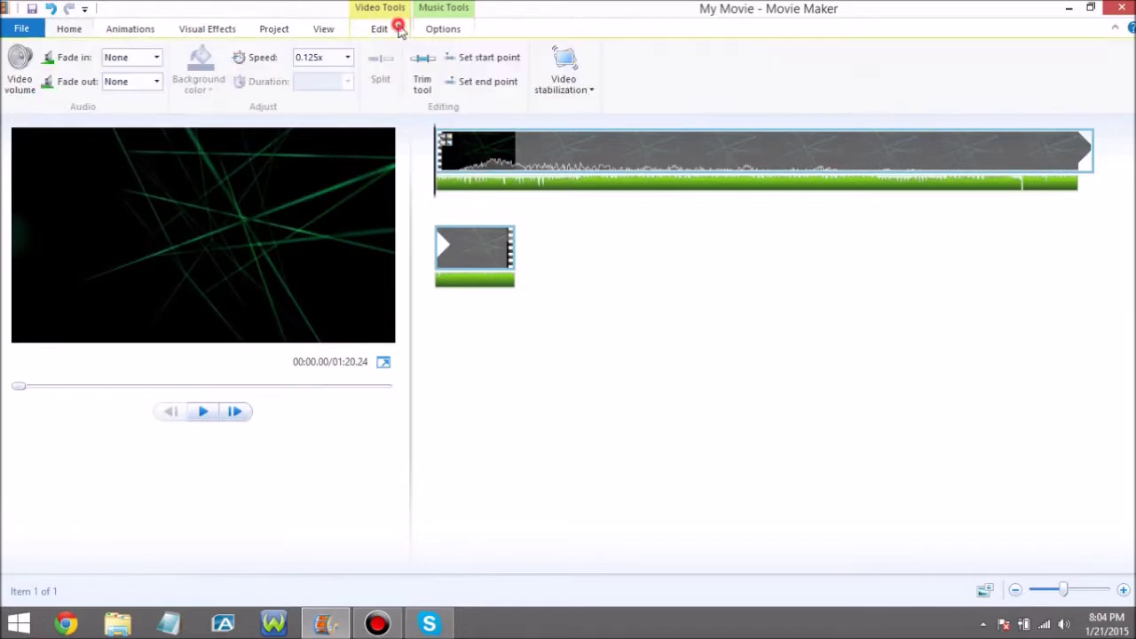
click(346, 57)
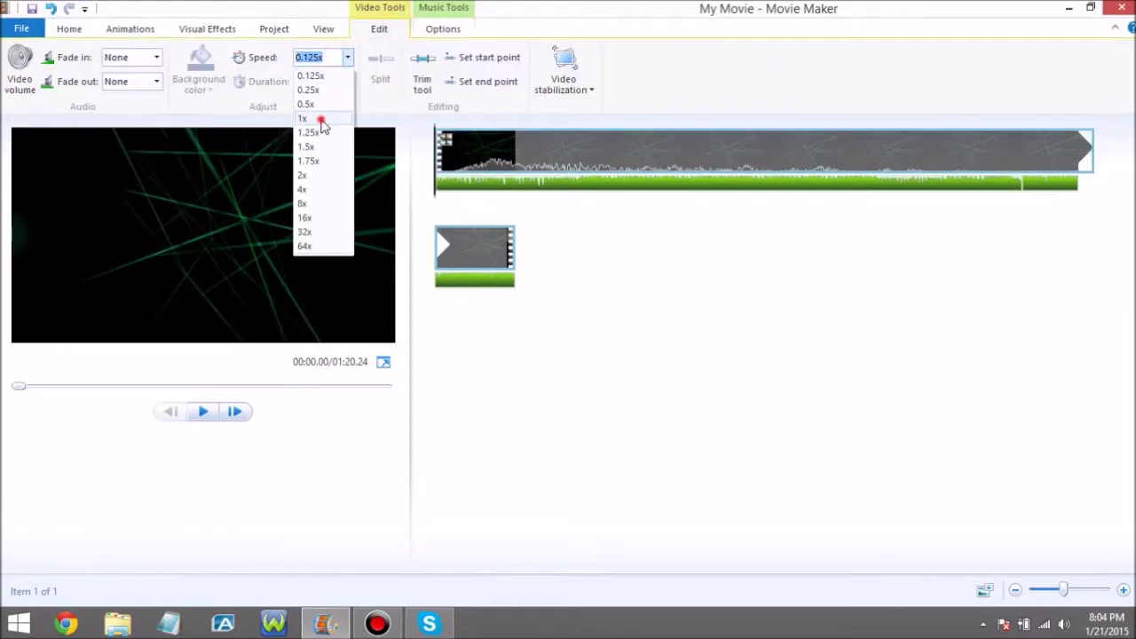
click(319, 118)
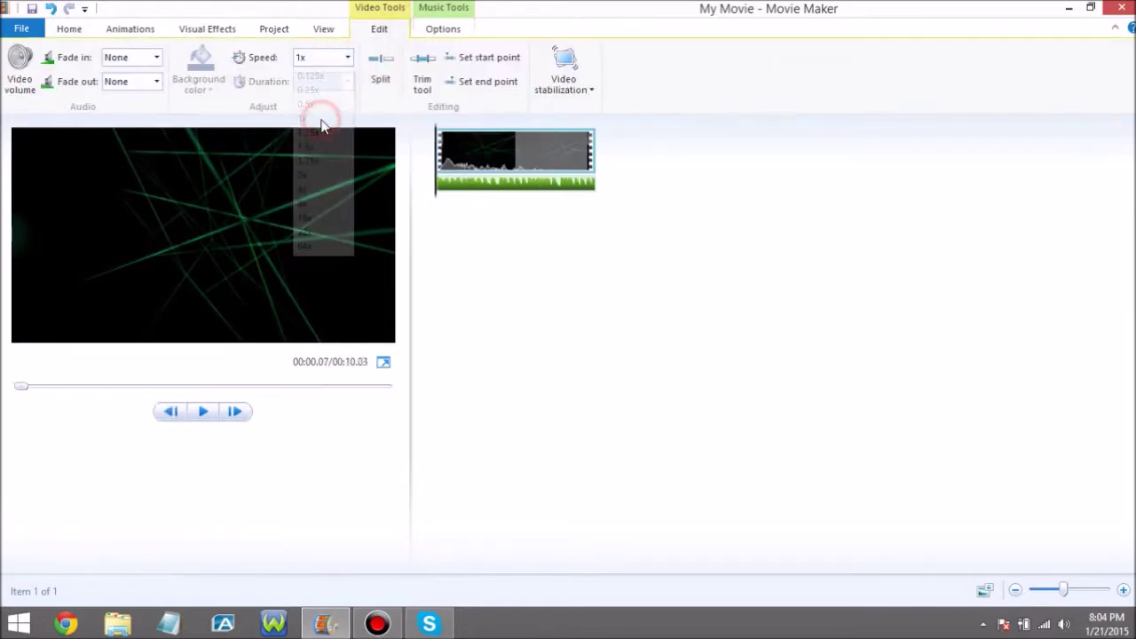
click(204, 412)
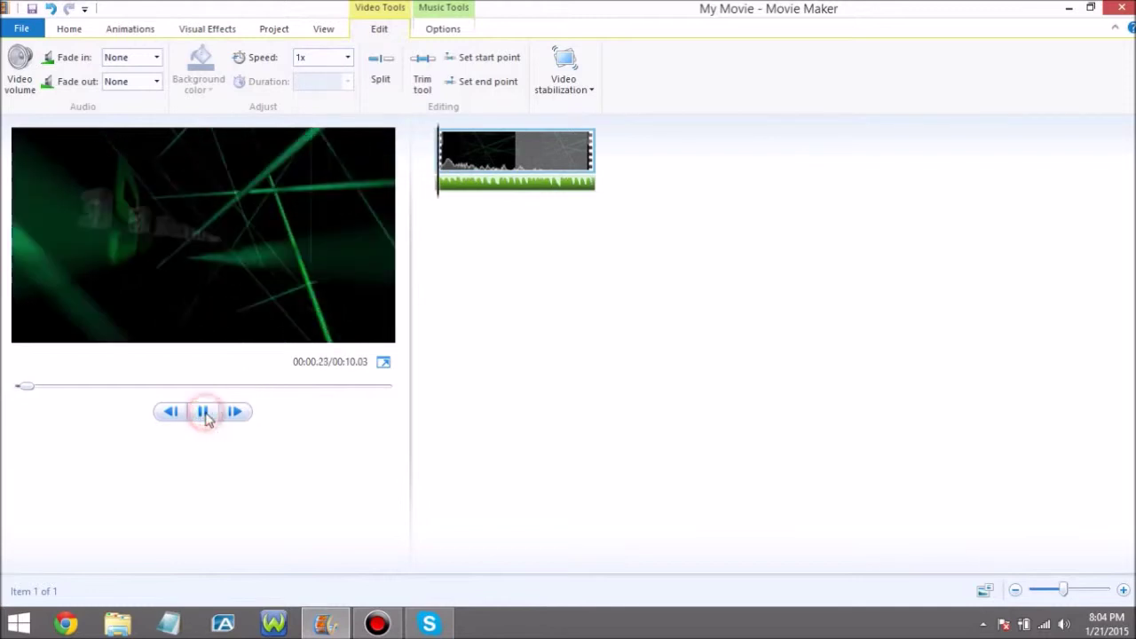
click(469, 157)
click(348, 58)
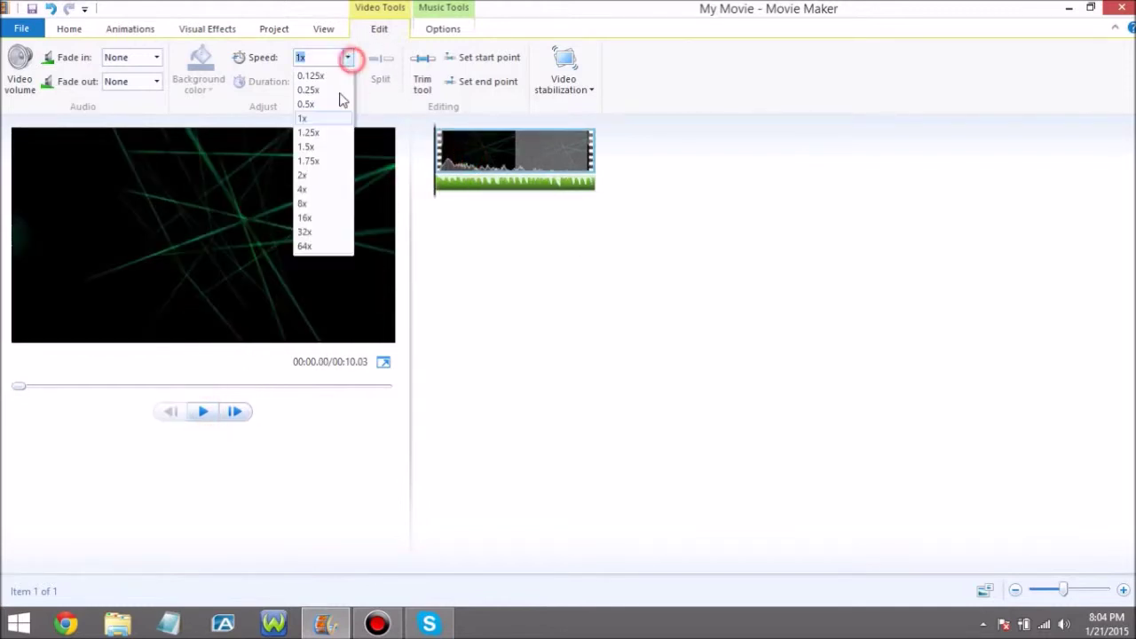
click(329, 77)
- Remove the first piece of the split background music
click(1046, 182)
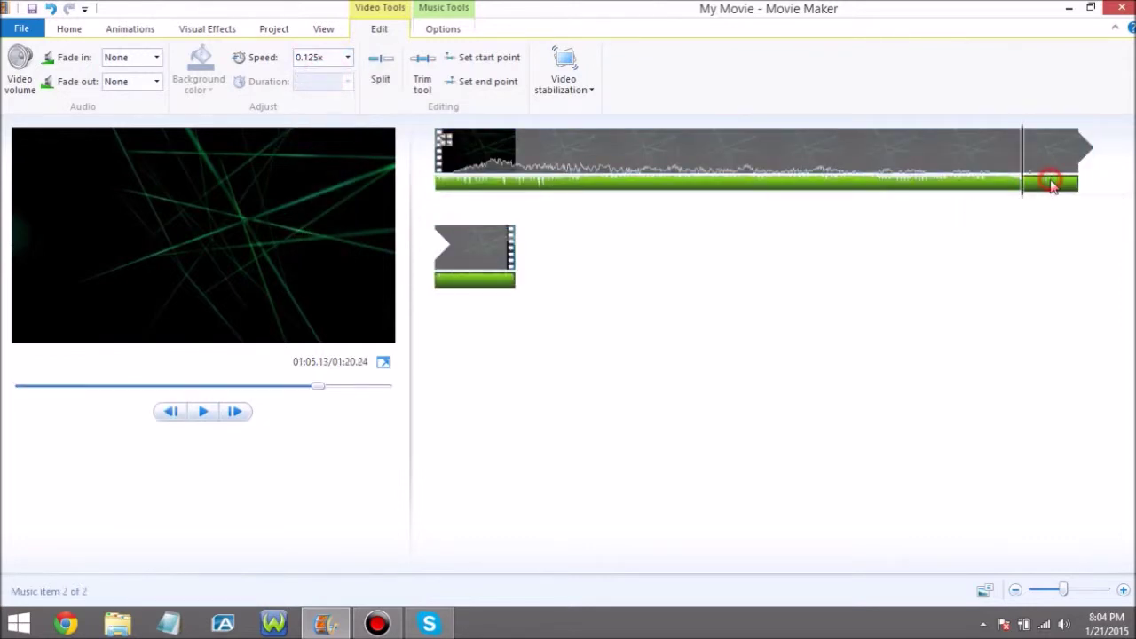
click(857, 187)
right_click(825, 188)
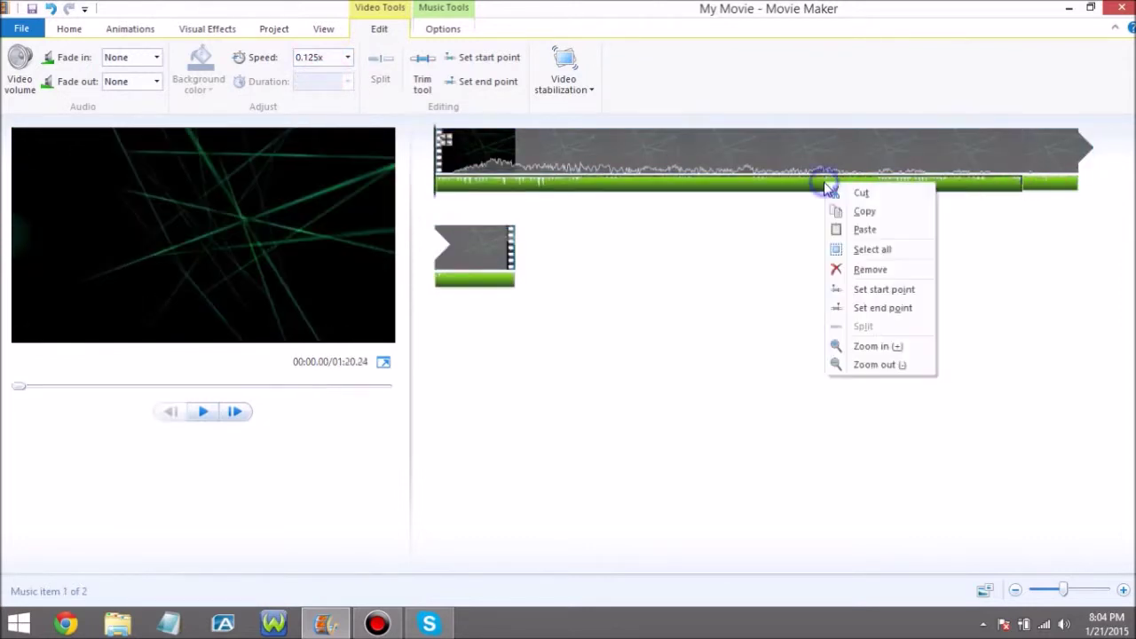
click(868, 270)
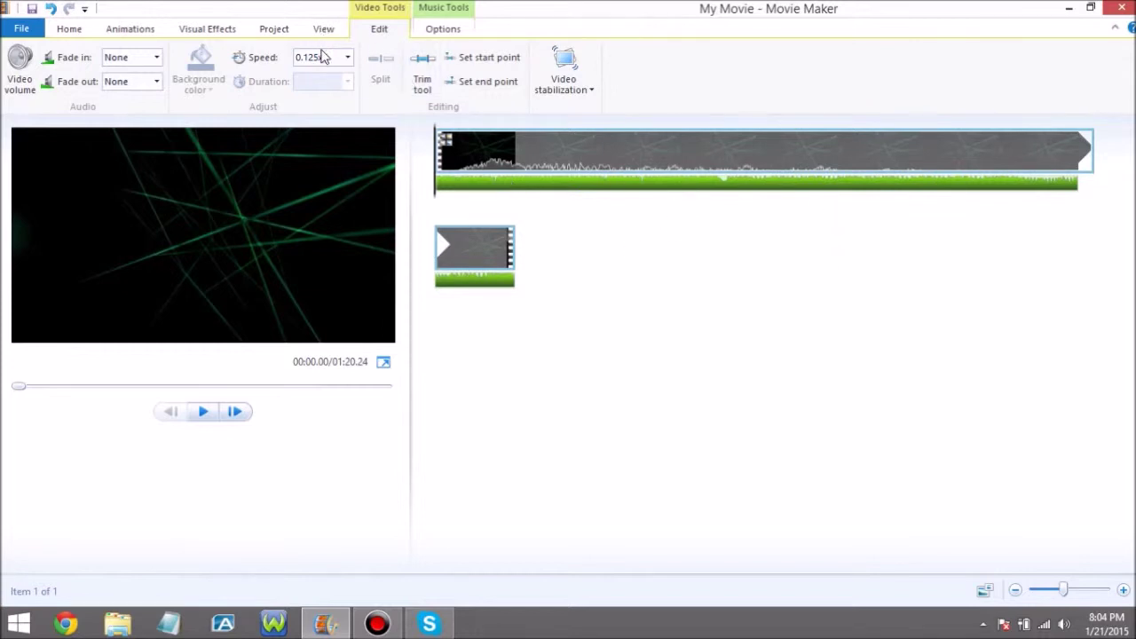
- Return the clip to 1x speed, 00:10.03 long, and play the intro with music
click(349, 59)
click(325, 116)
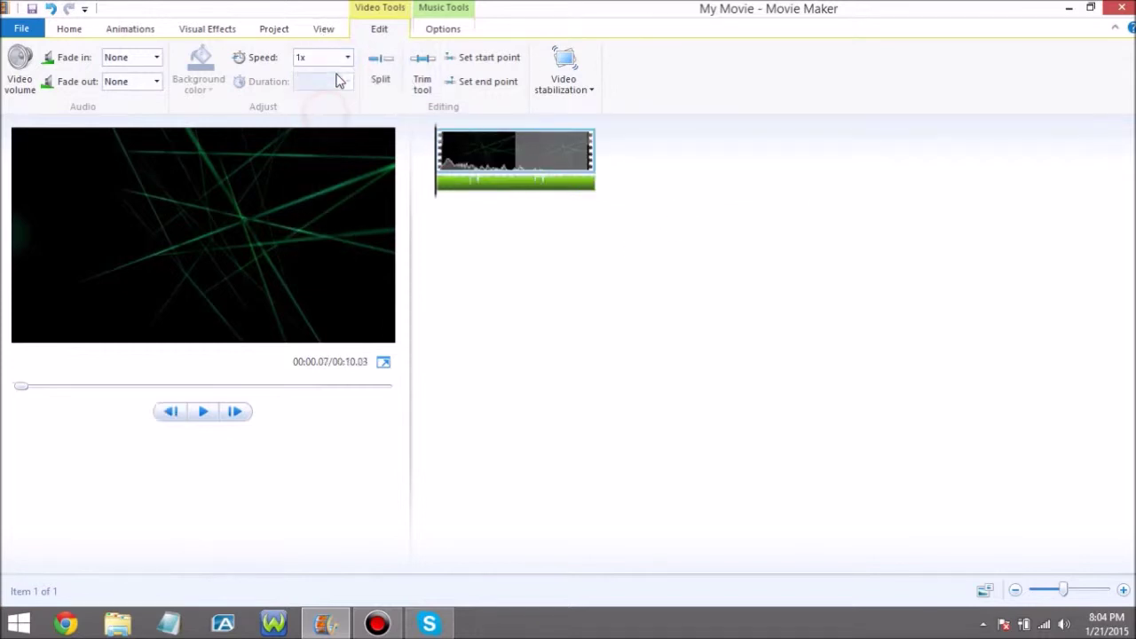
click(73, 30)
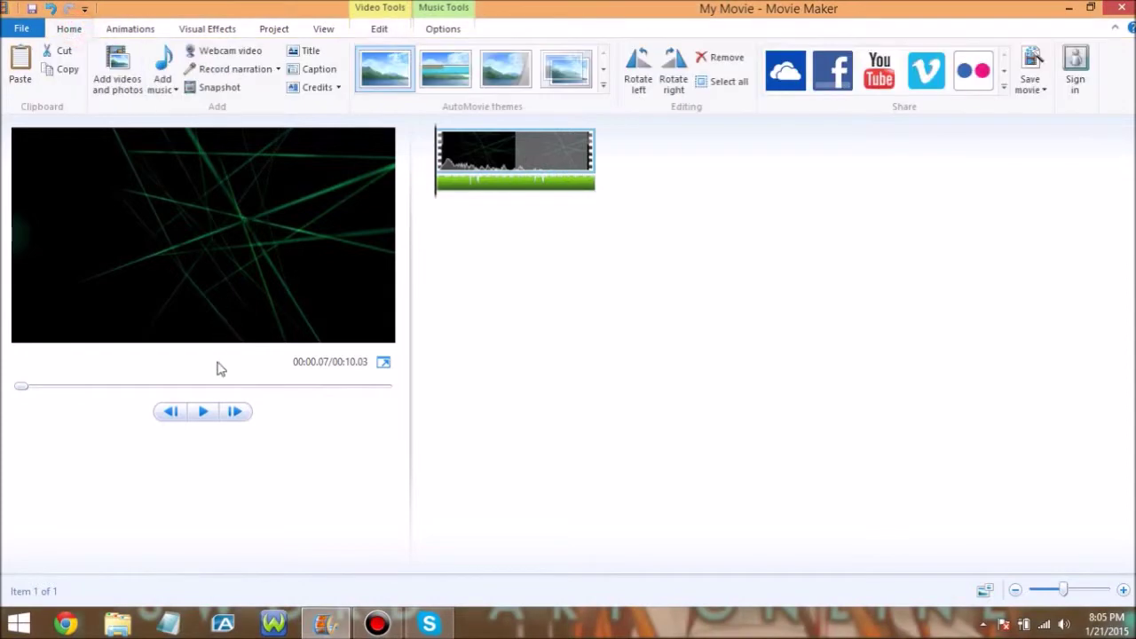
click(203, 412)
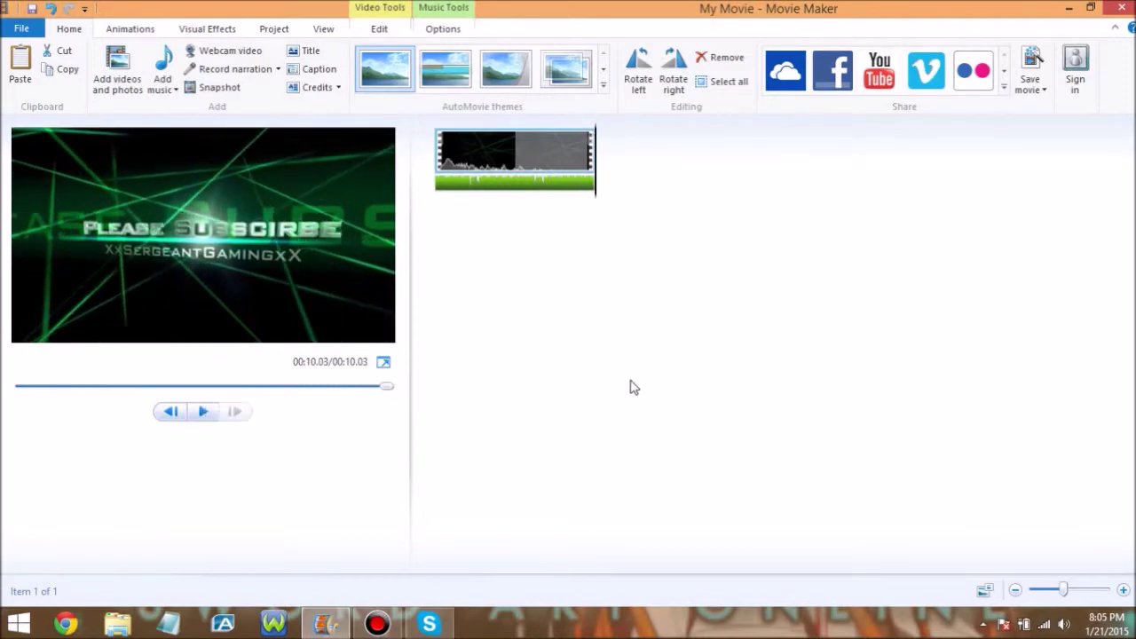
- Set the intro clip's speed to 0.5x so it runs 00:20.06, and preview the slowed result
click(325, 29)
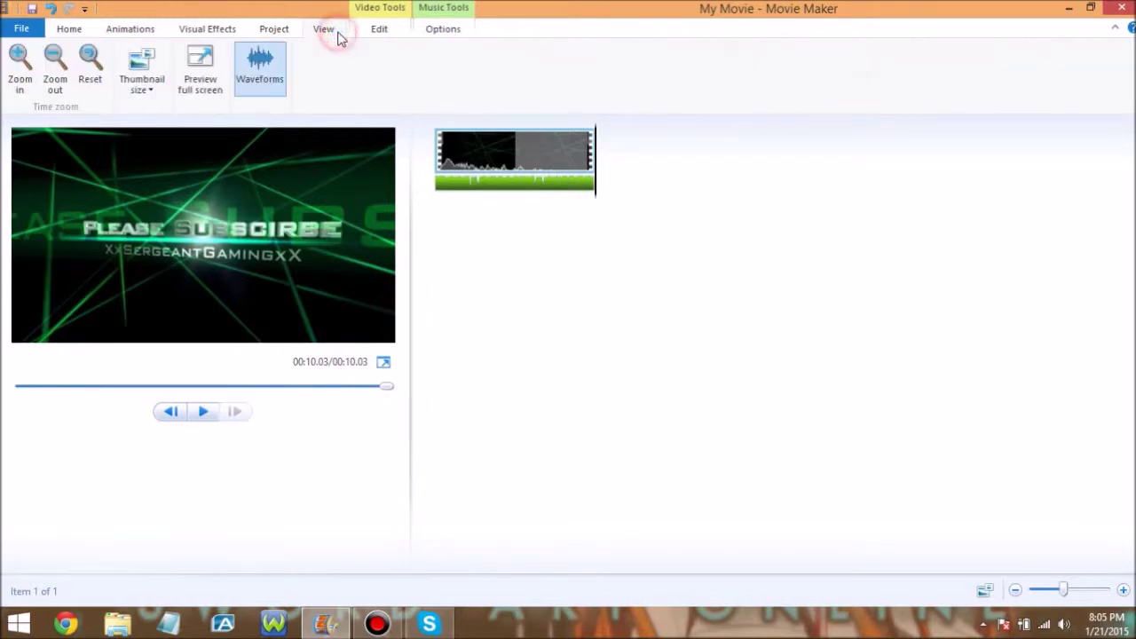
click(376, 32)
click(349, 56)
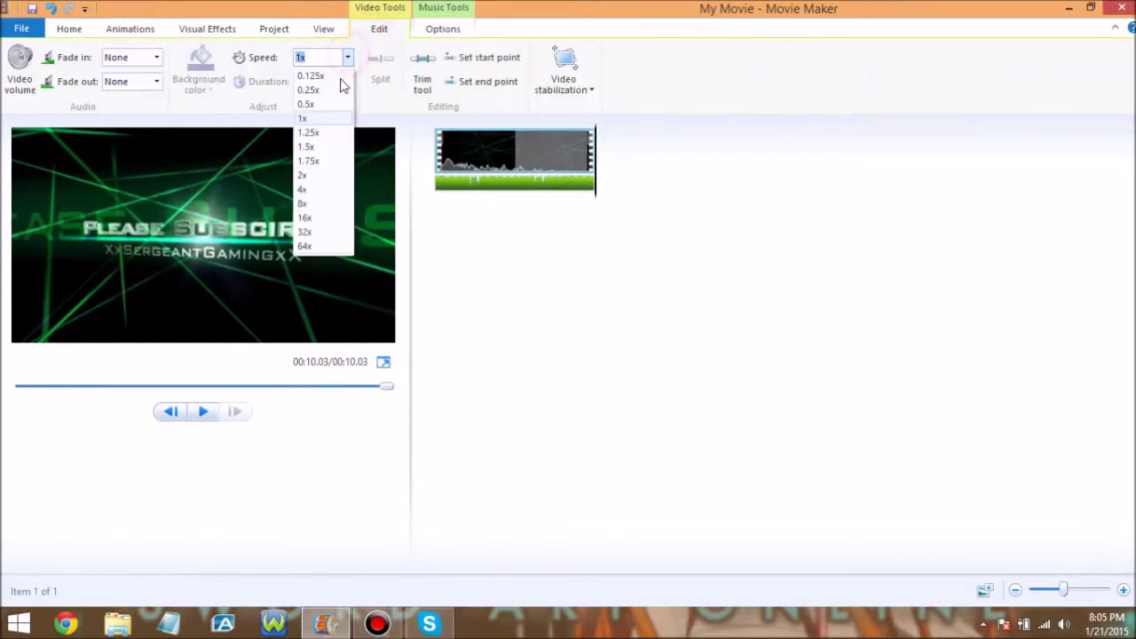
click(330, 105)
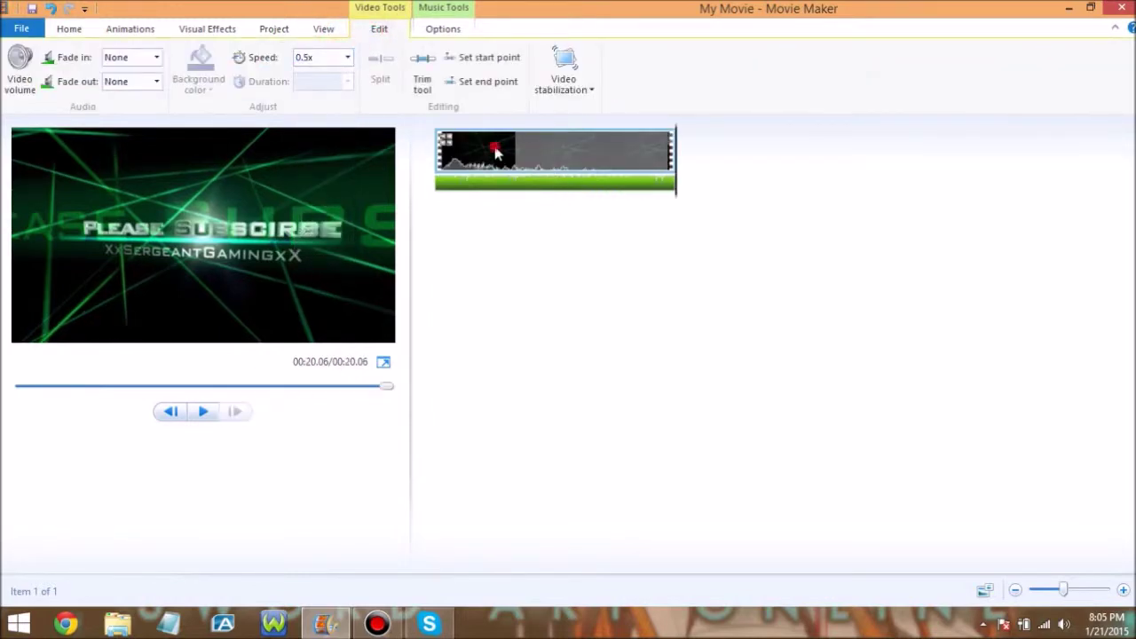
click(210, 415)
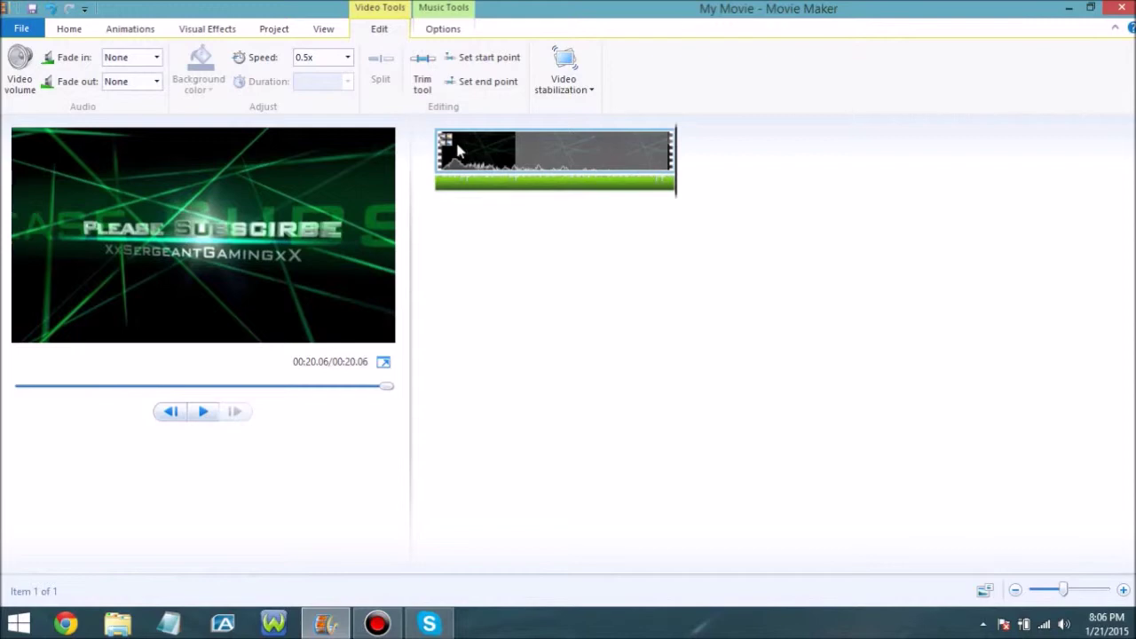
click(22, 29)
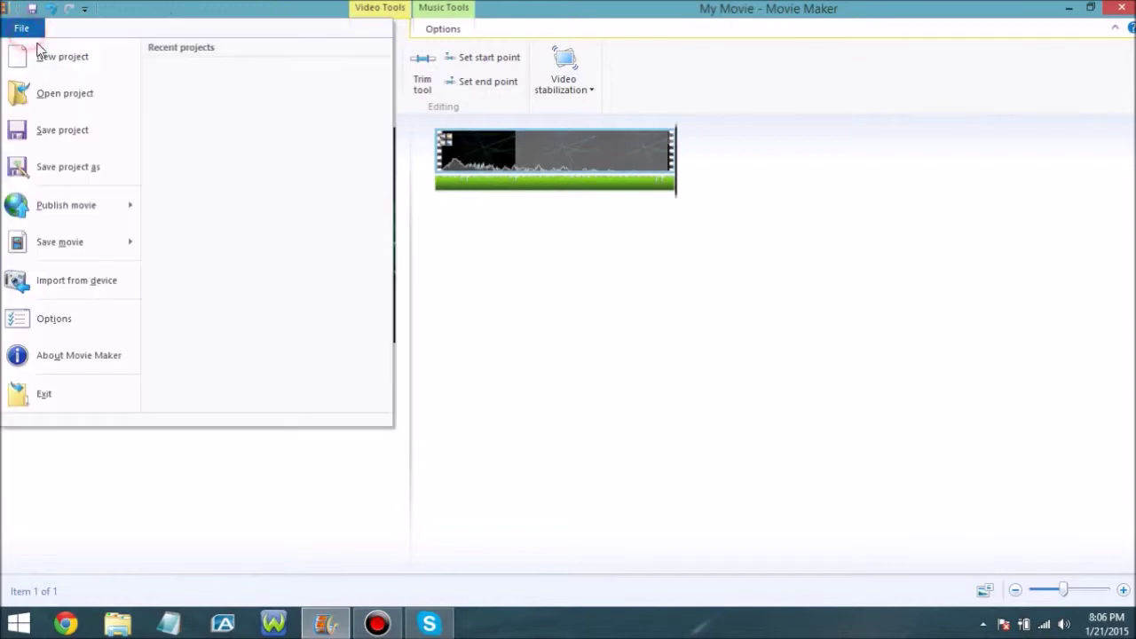
- Save the movie with the YouTube setting as Intro 2.mp4 in Videos, and dismiss the finished message
click(72, 243)
scroll(240, 404, down, 5)
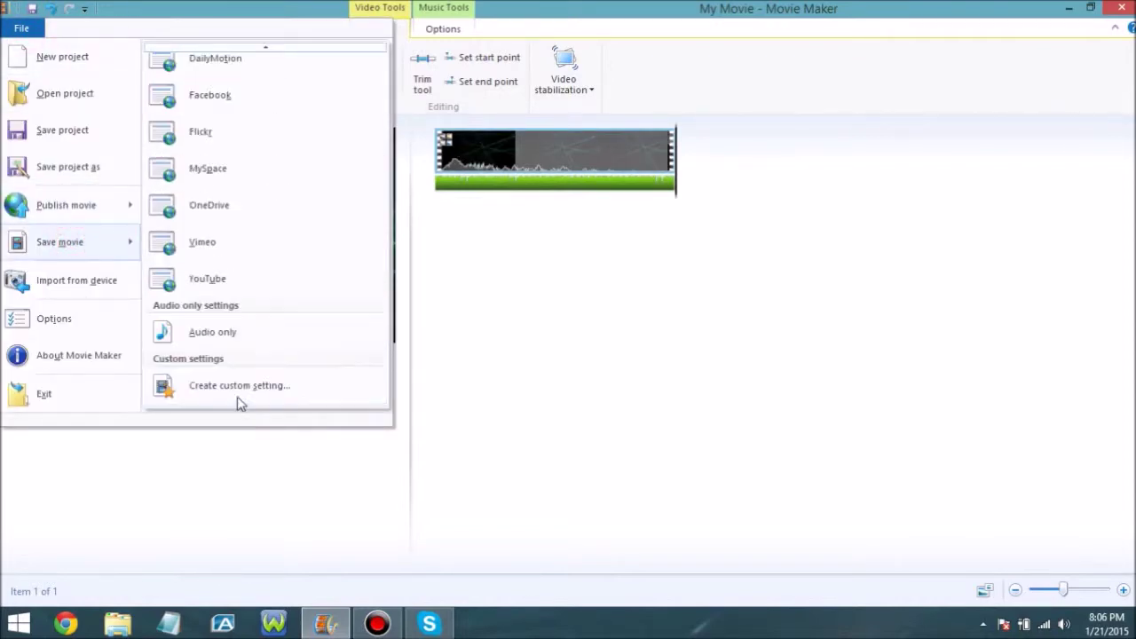
click(256, 290)
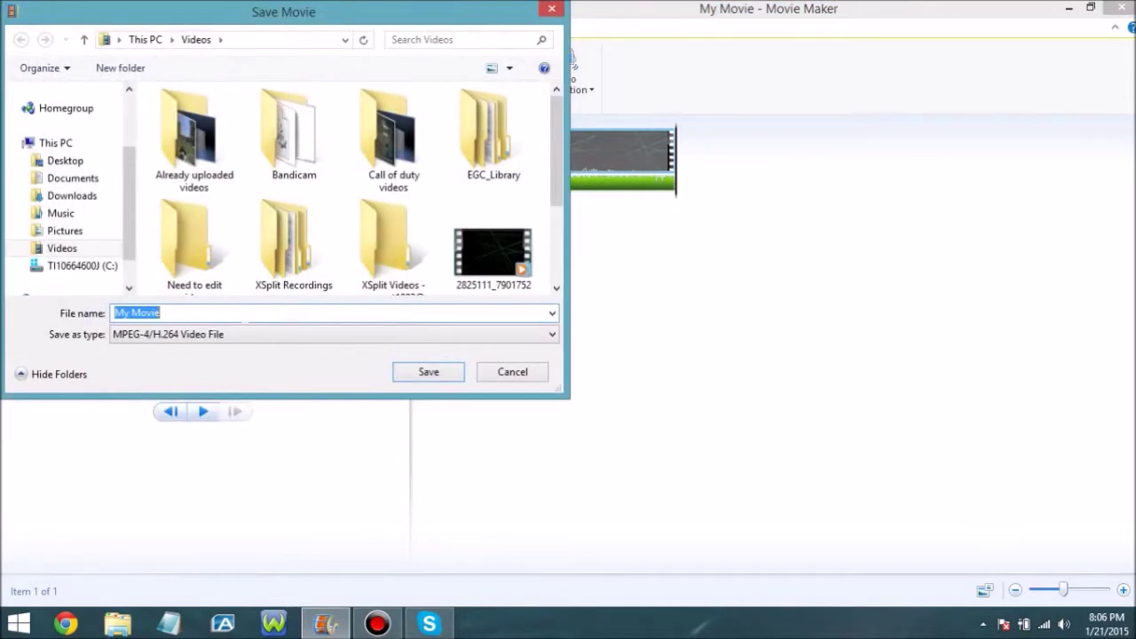
text(Intro)
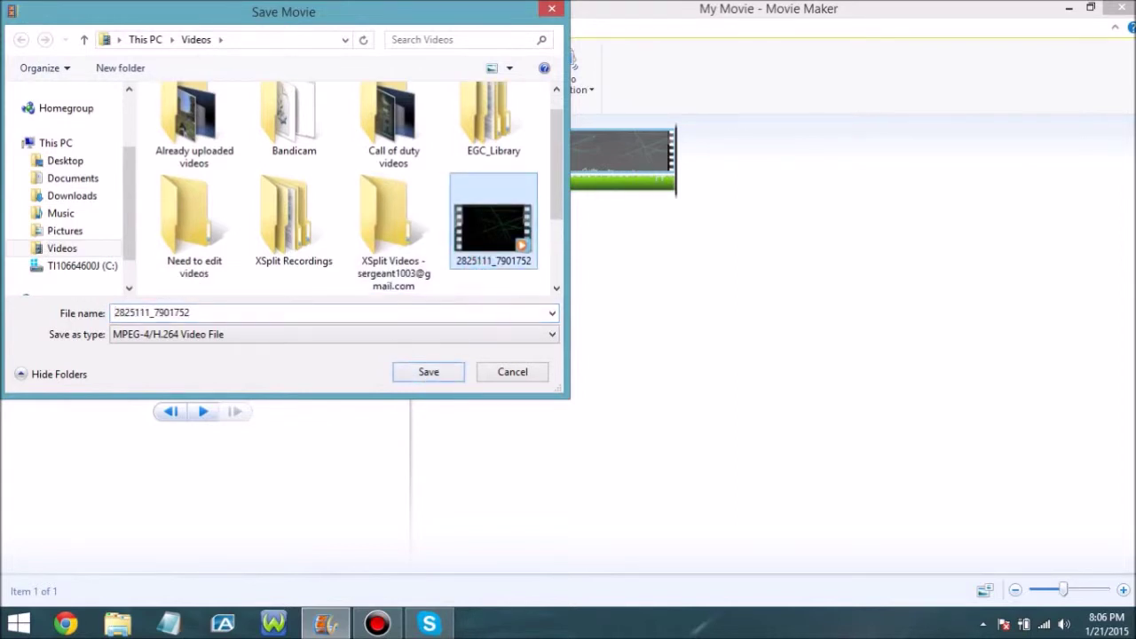
click(256, 313)
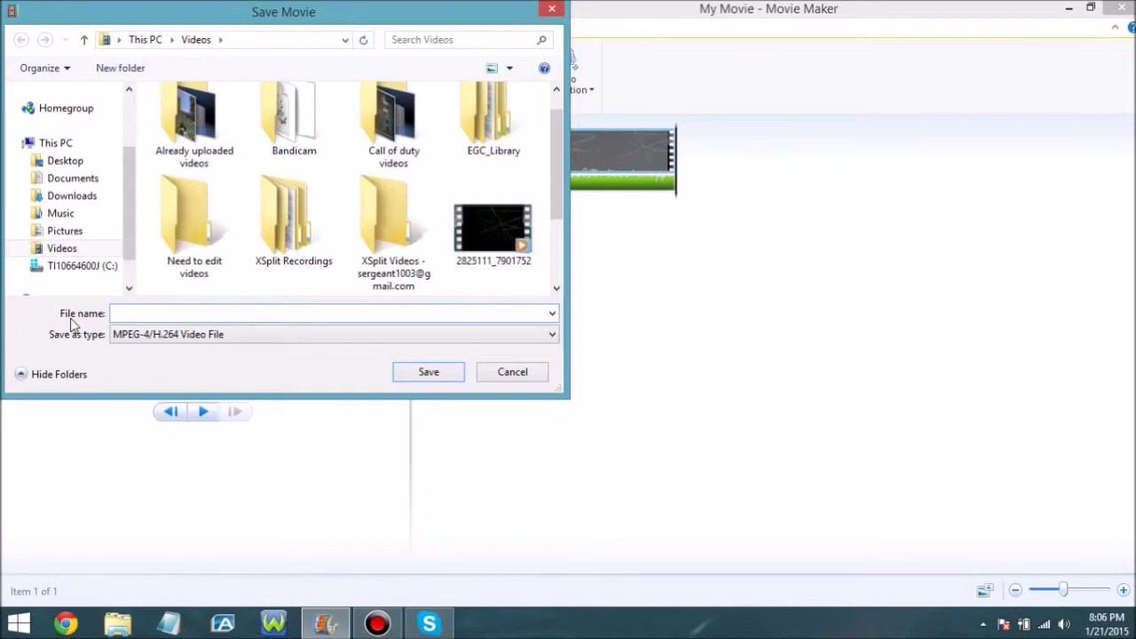
text(Intro 2)
click(427, 382)
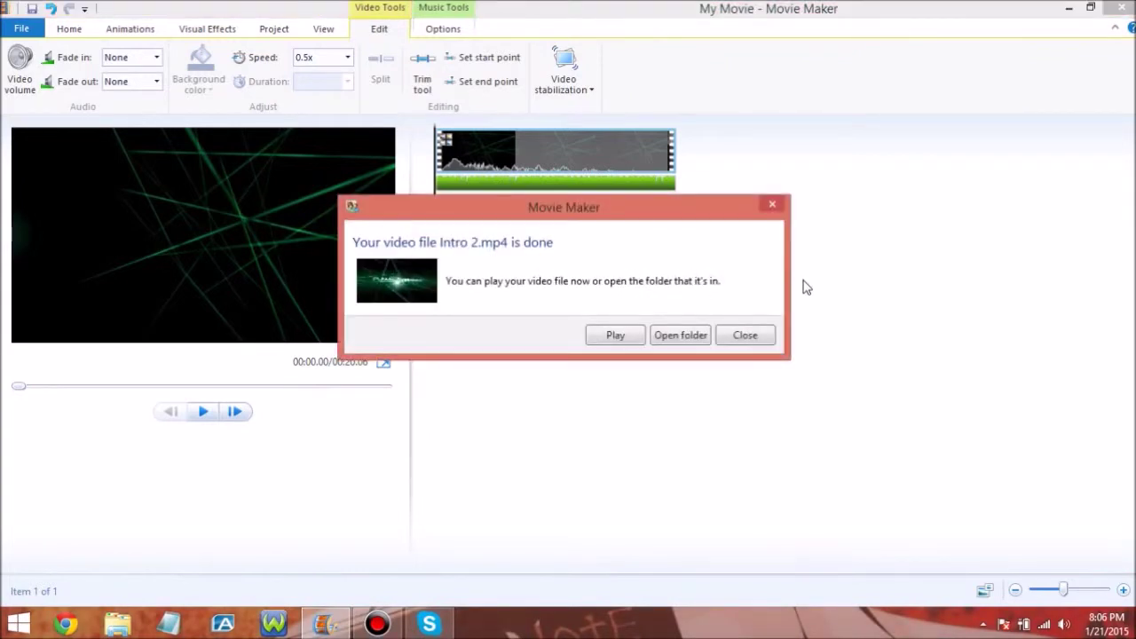
click(742, 336)
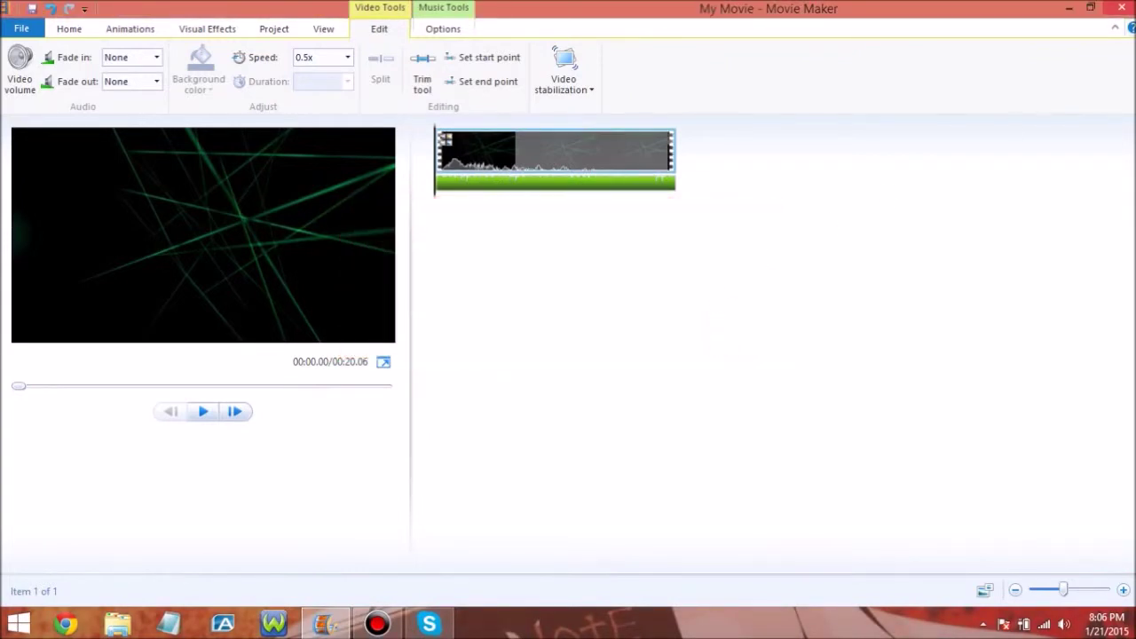
- Close Windows Movie Maker, answering the save-project prompt
click(1123, 8)
click(631, 308)
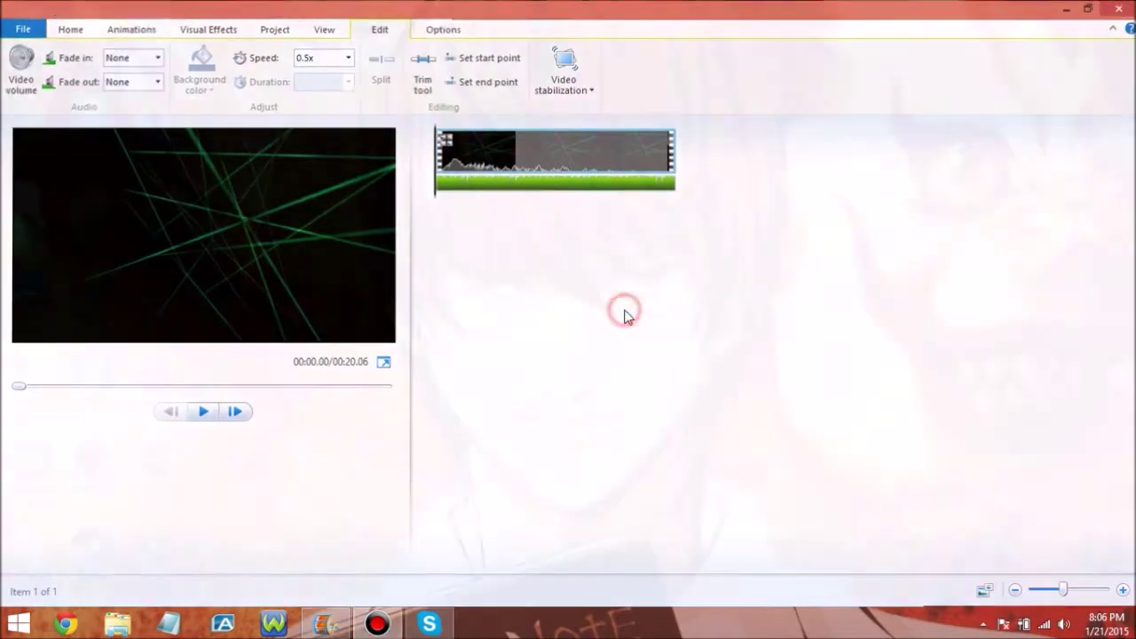
click(377, 624)
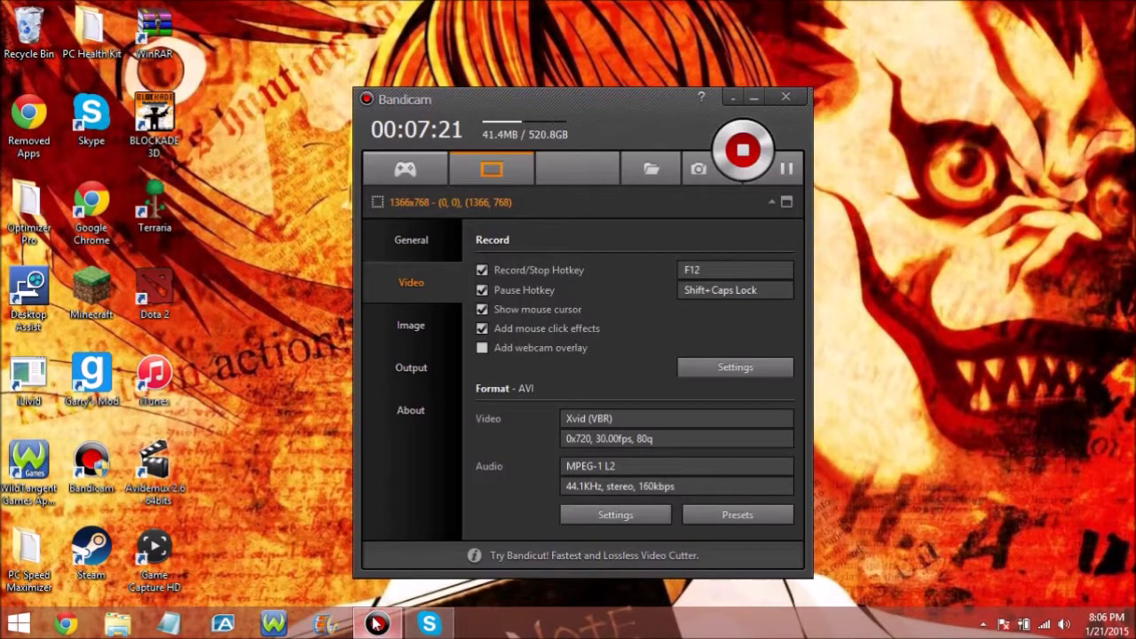
click(376, 625)
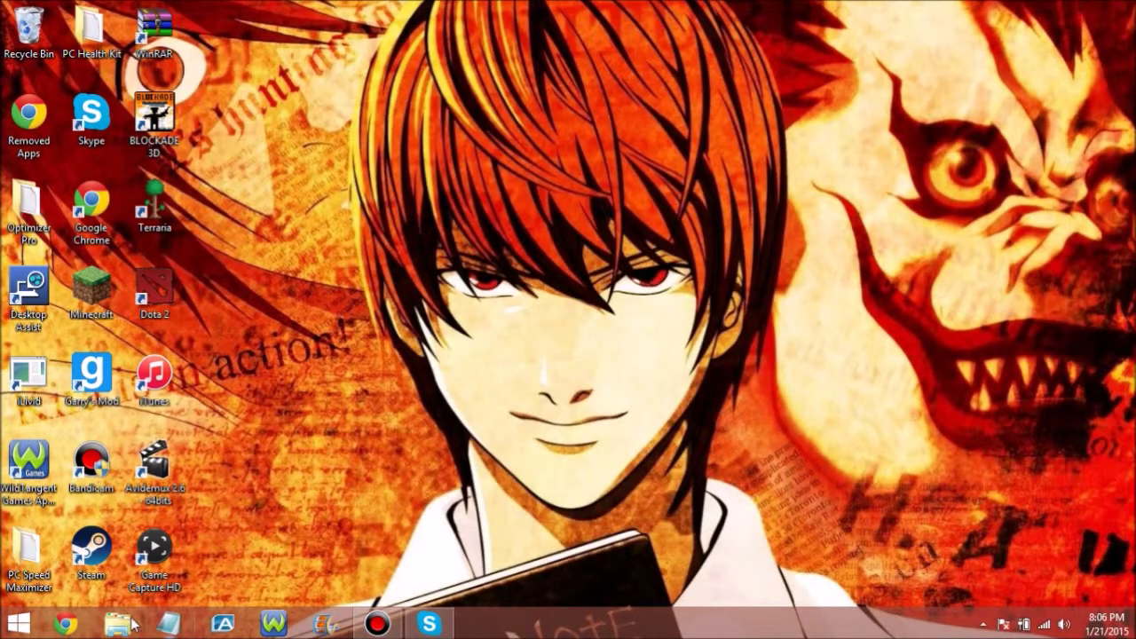
- Delete the 2825111_7901752 video from the Videos folder and play the new Intro 2
key(super+e)
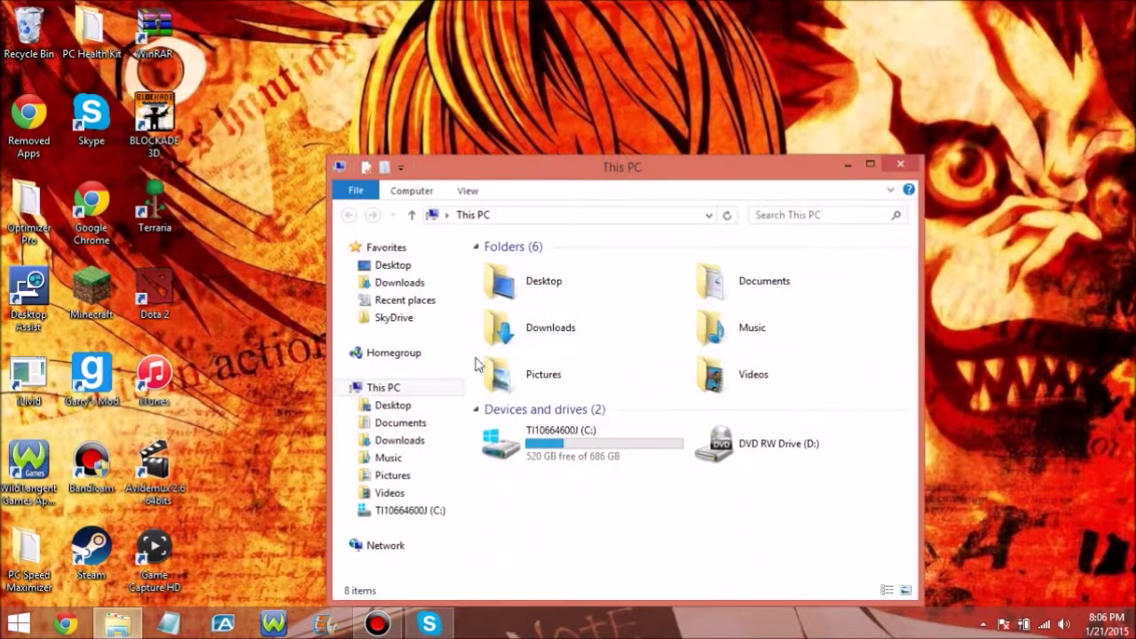
click(426, 494)
click(831, 404)
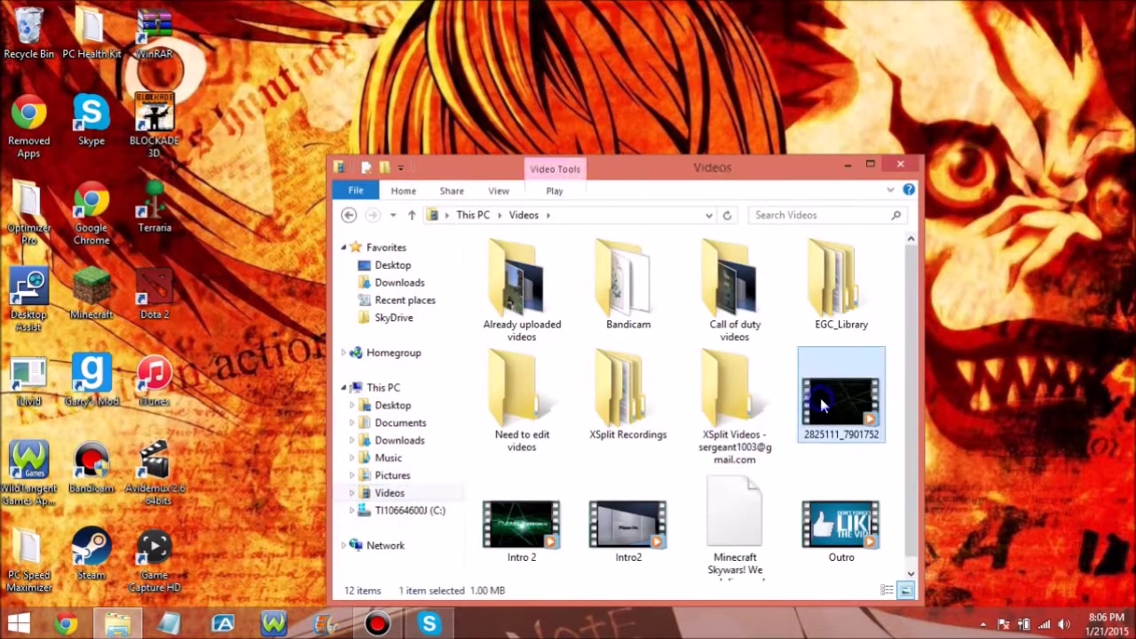
right_click(822, 402)
click(863, 344)
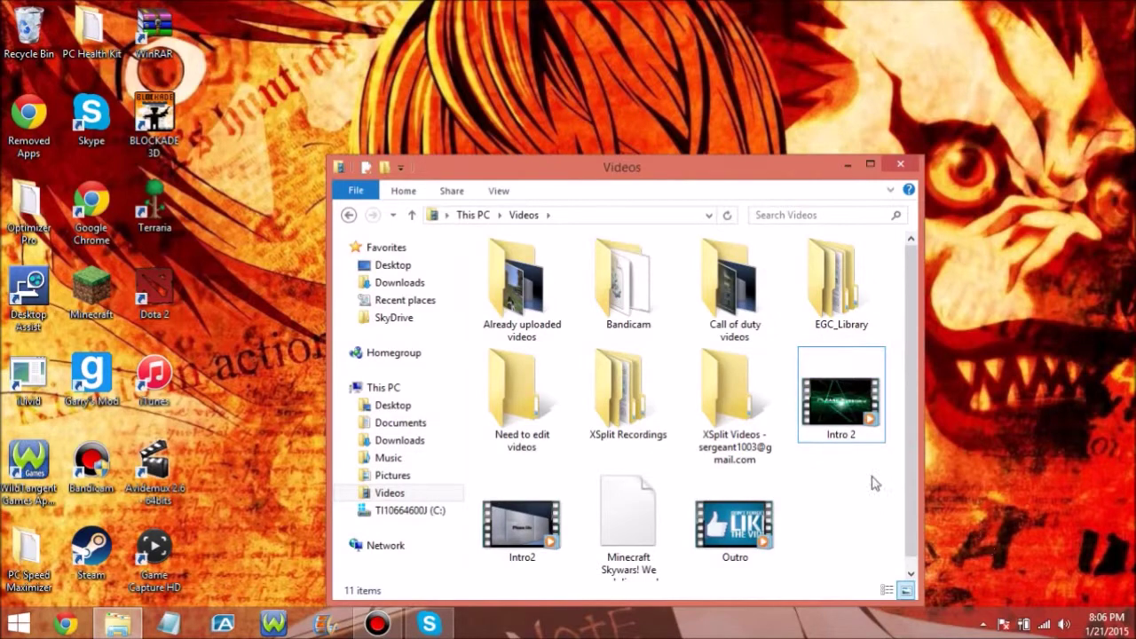
double_click(865, 403)
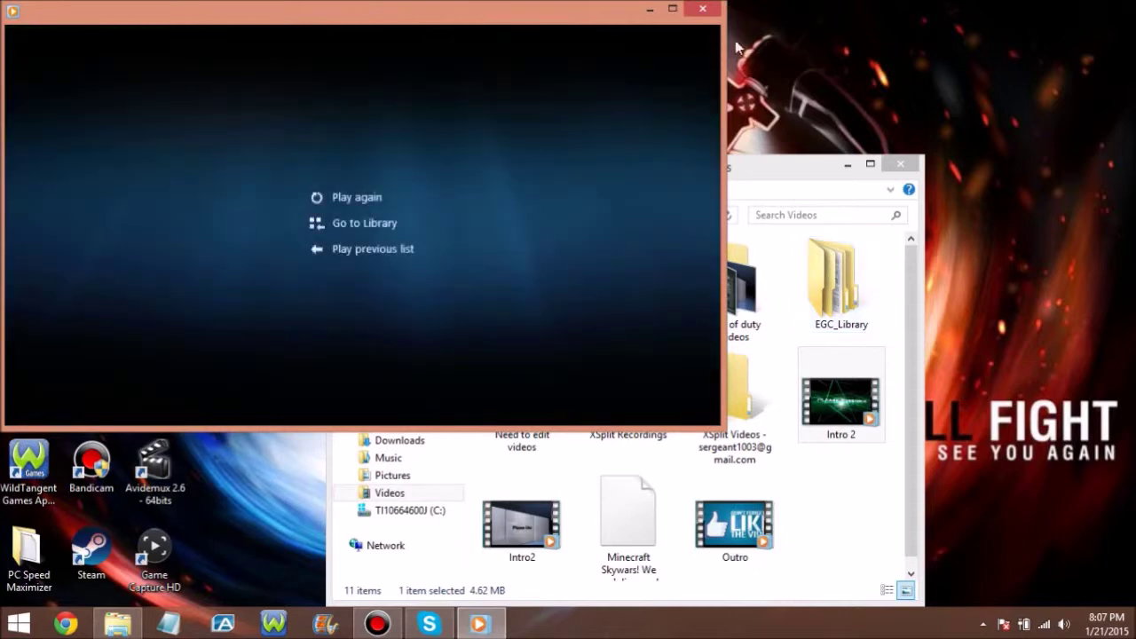
- Play the older Intro2 video from the Videos folder
click(703, 9)
double_click(522, 525)
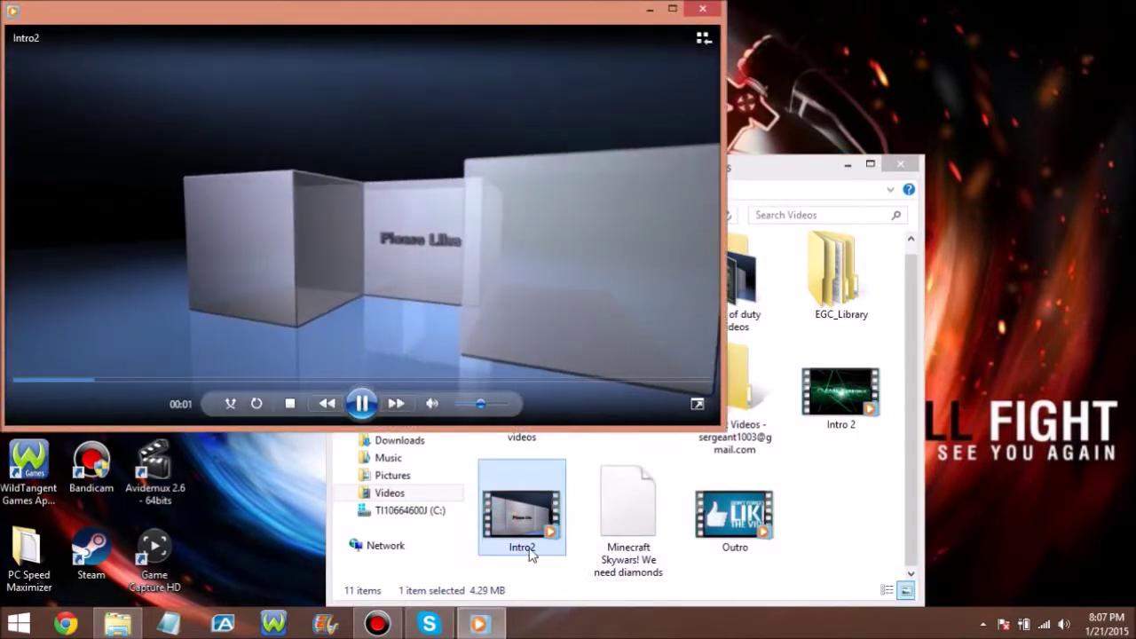
click(534, 551)
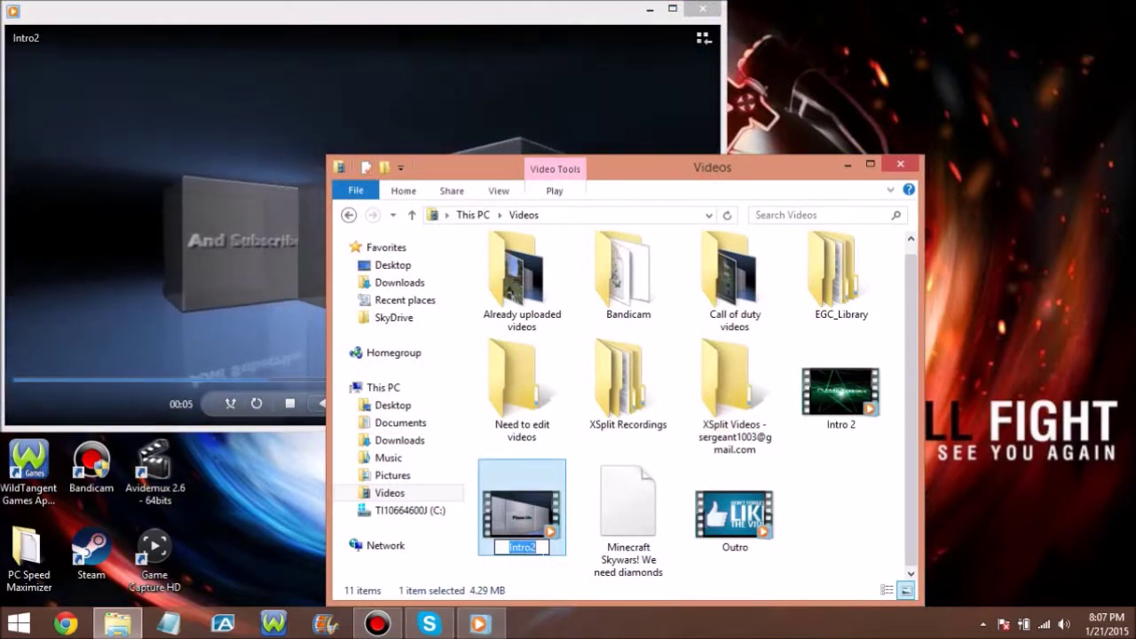
- Rename the Intro2 file to Intro and close Windows Media Player
click(524, 548)
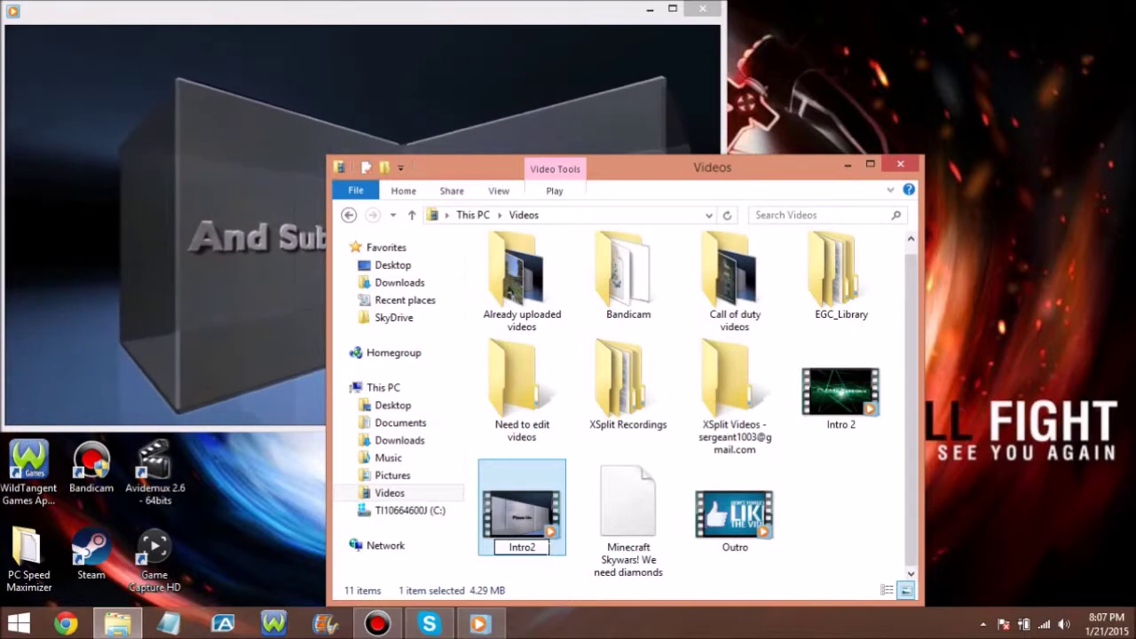
text(Intro)
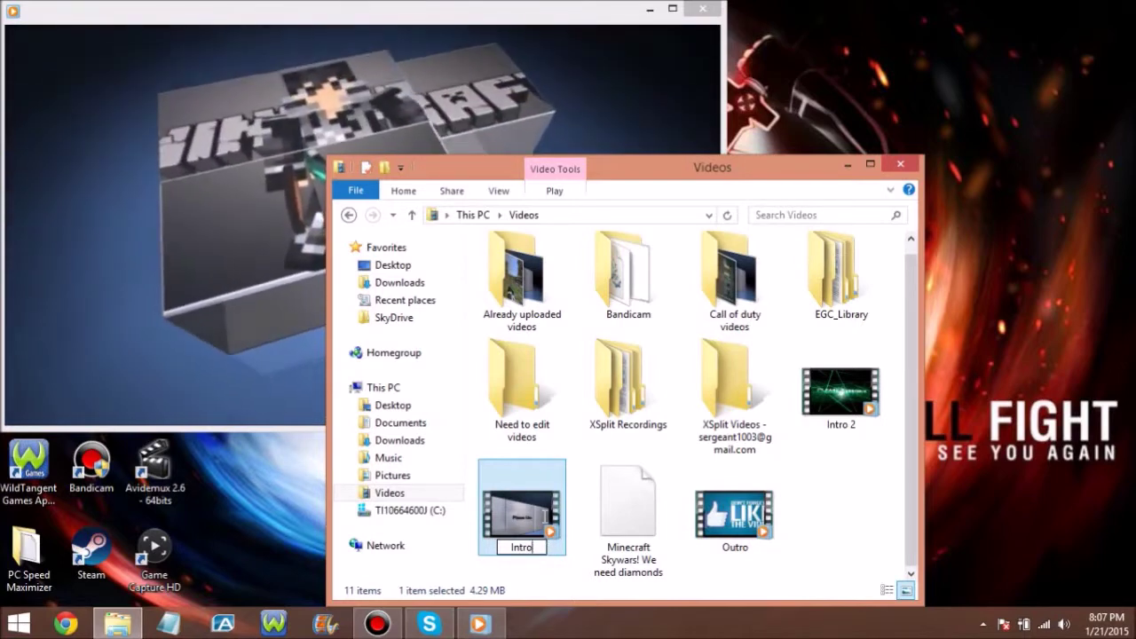
key(Return)
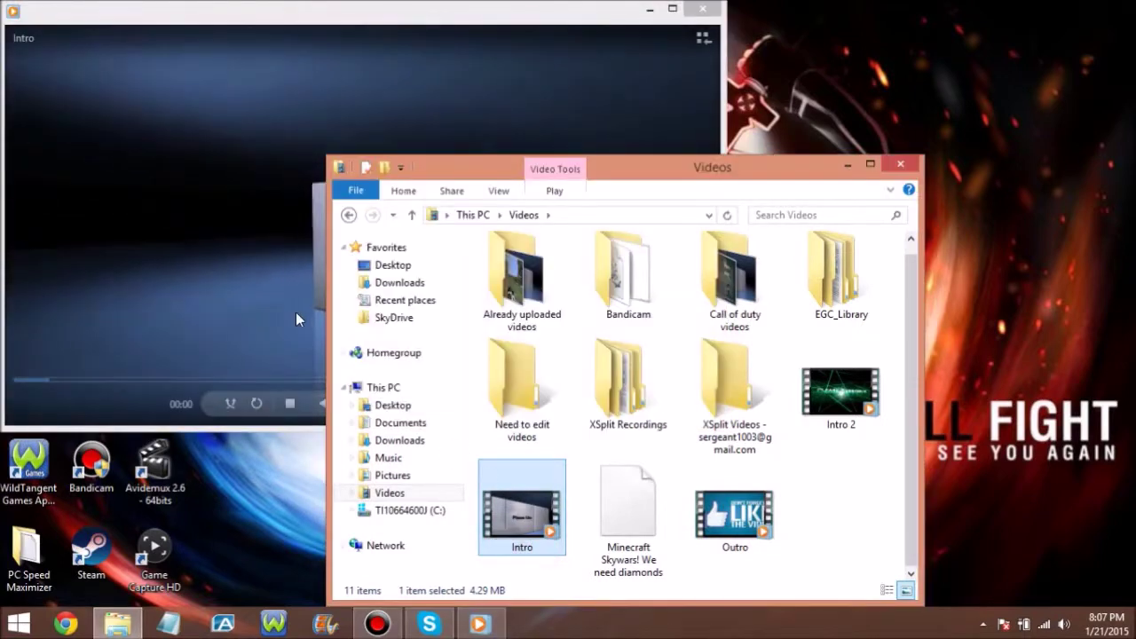
click(296, 311)
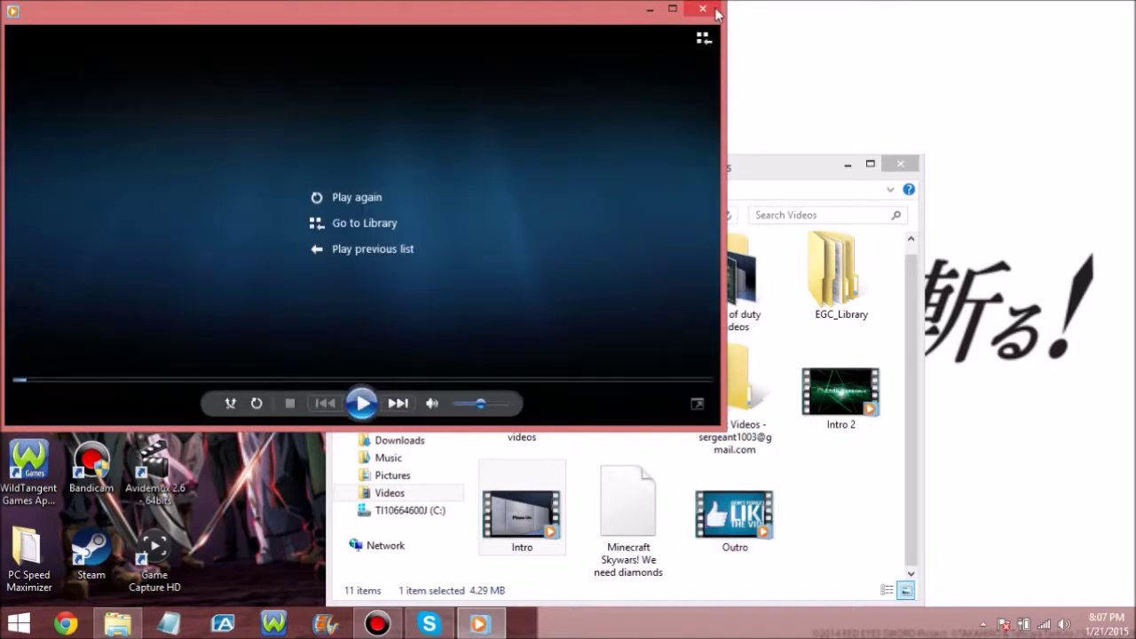
click(718, 11)
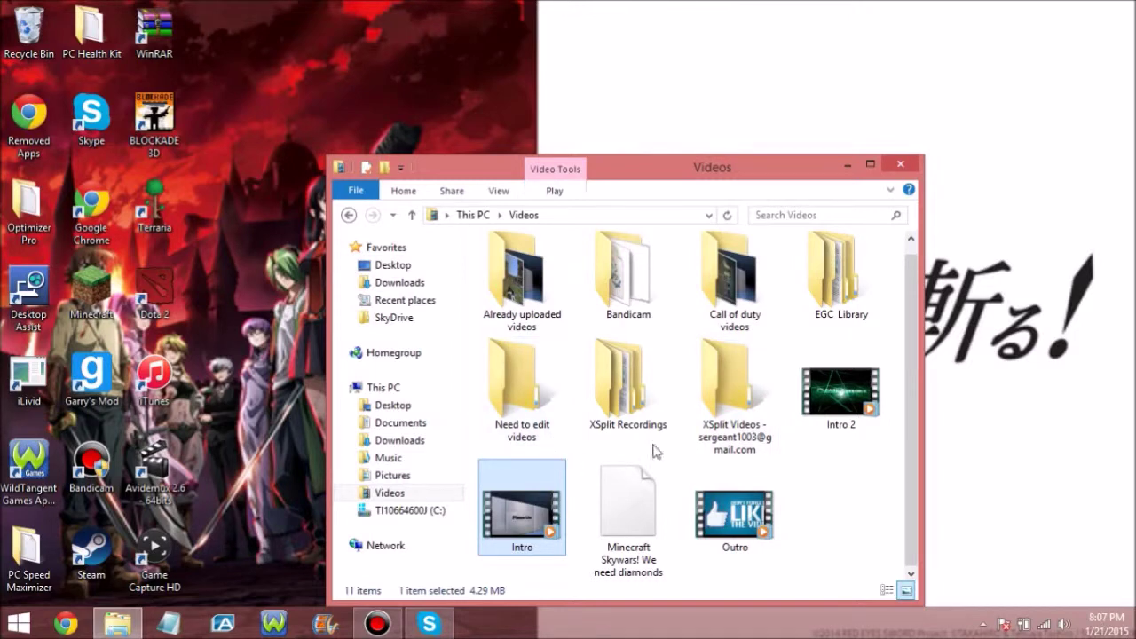
- Delete the empty Need to edit videos folder, leaving 10 items, and minimize the Videos window
drag(528, 524, 793, 406)
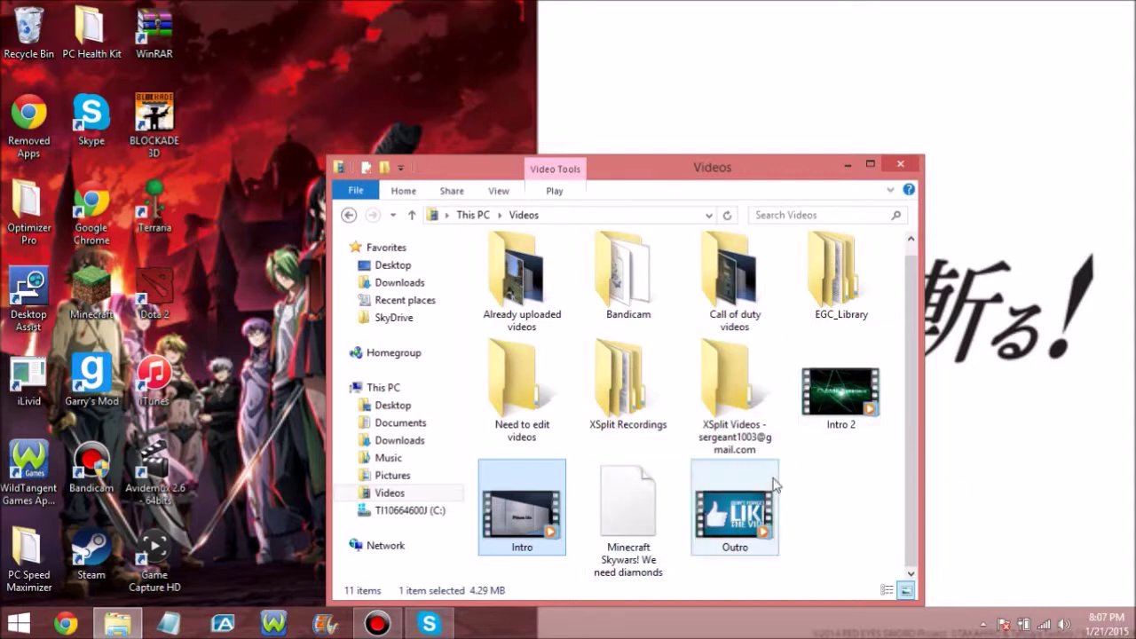
right_click(518, 392)
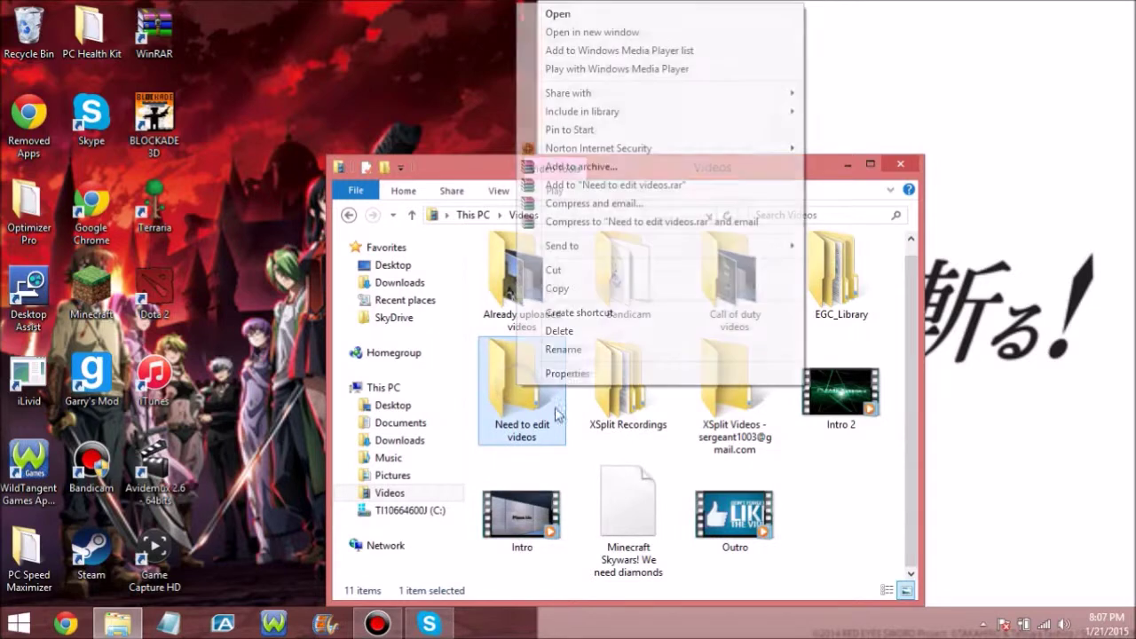
click(582, 330)
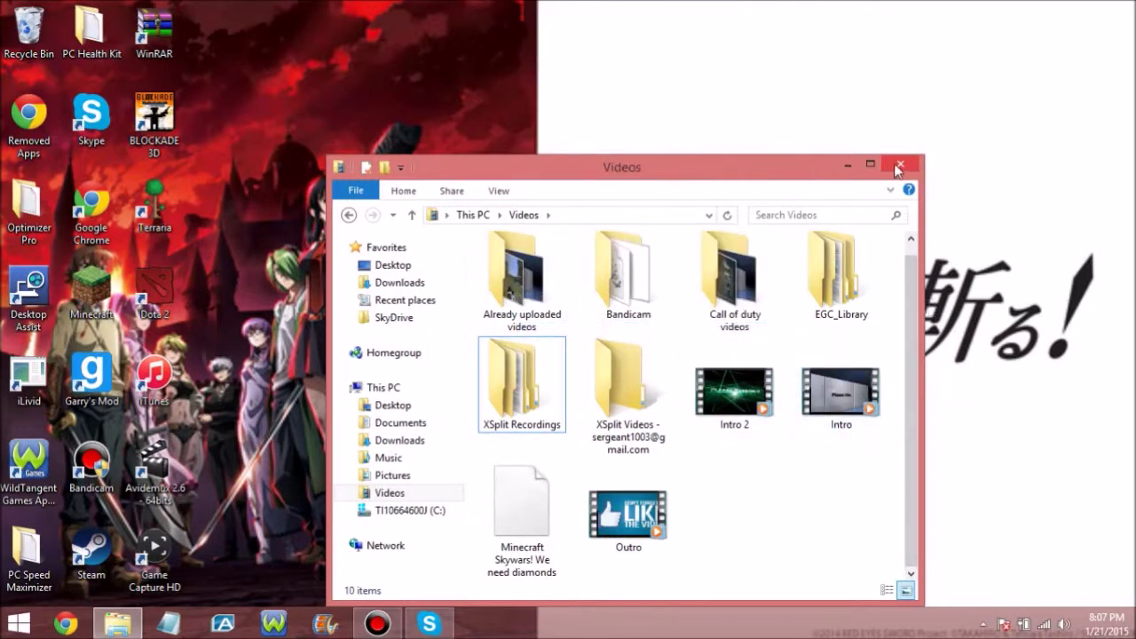
click(849, 167)
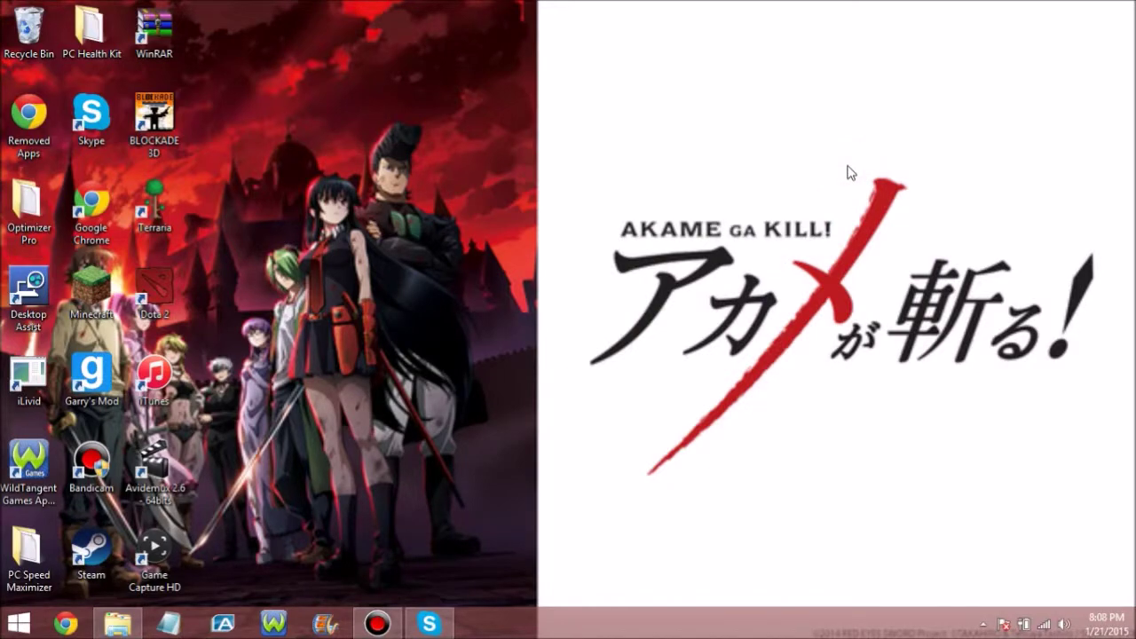